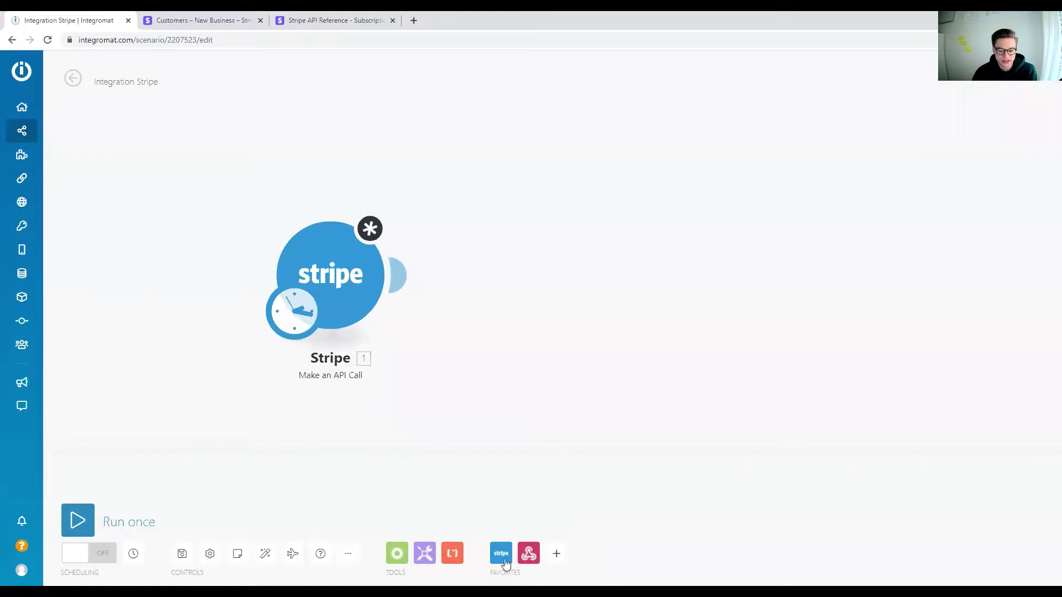
Browse the Stripe module list twice, scrolling through the available modules, then dismiss it.
{"action": "left_click", "coordinate": [505, 563]}
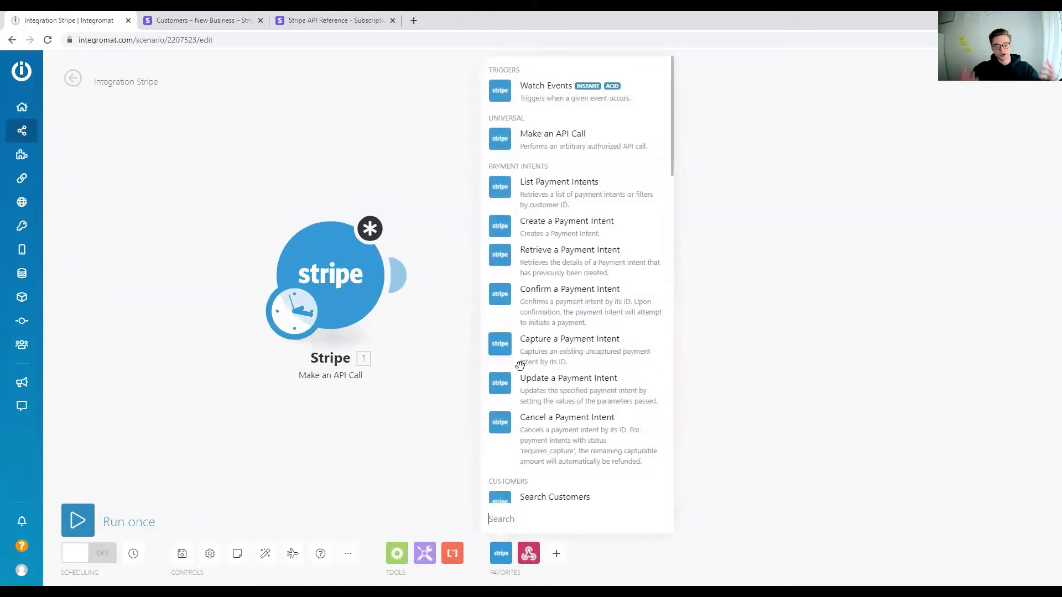
{"action": "scroll", "coordinate": [581, 204], "scroll_direction": "down", "scroll_amount": 15}
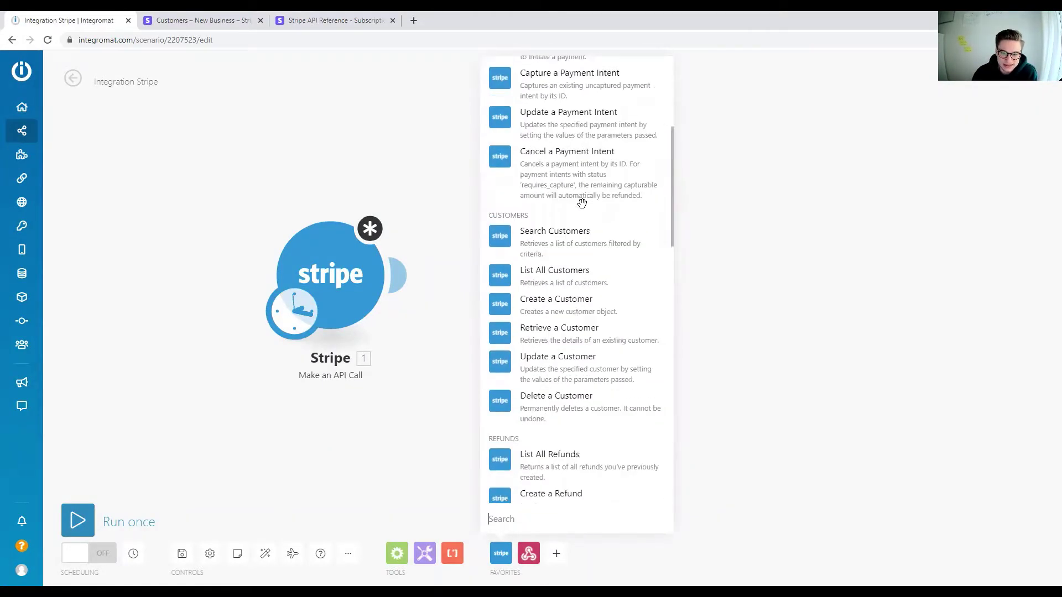
{"action": "scroll", "coordinate": [581, 211], "scroll_direction": "down", "scroll_amount": 6}
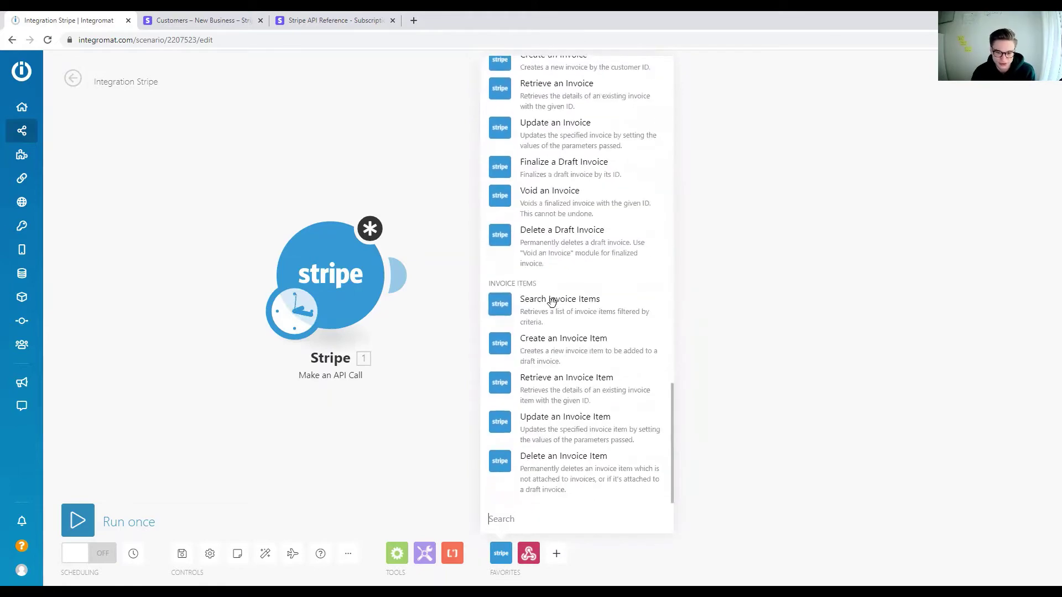
{"action": "scroll", "coordinate": [559, 253], "scroll_direction": "up", "scroll_amount": 5}
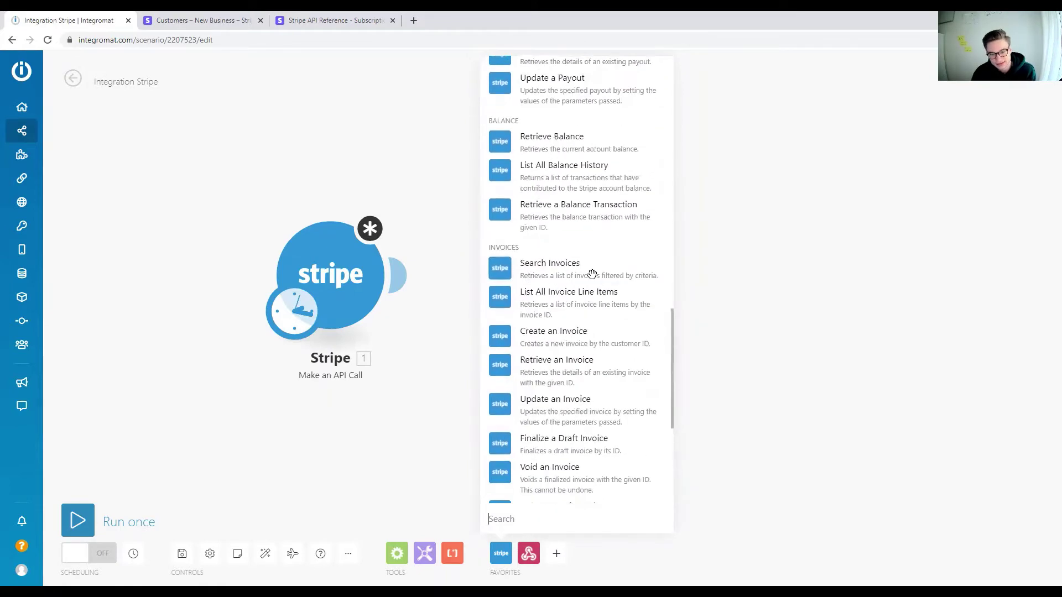
{"action": "scroll", "coordinate": [580, 304], "scroll_direction": "up", "scroll_amount": 15}
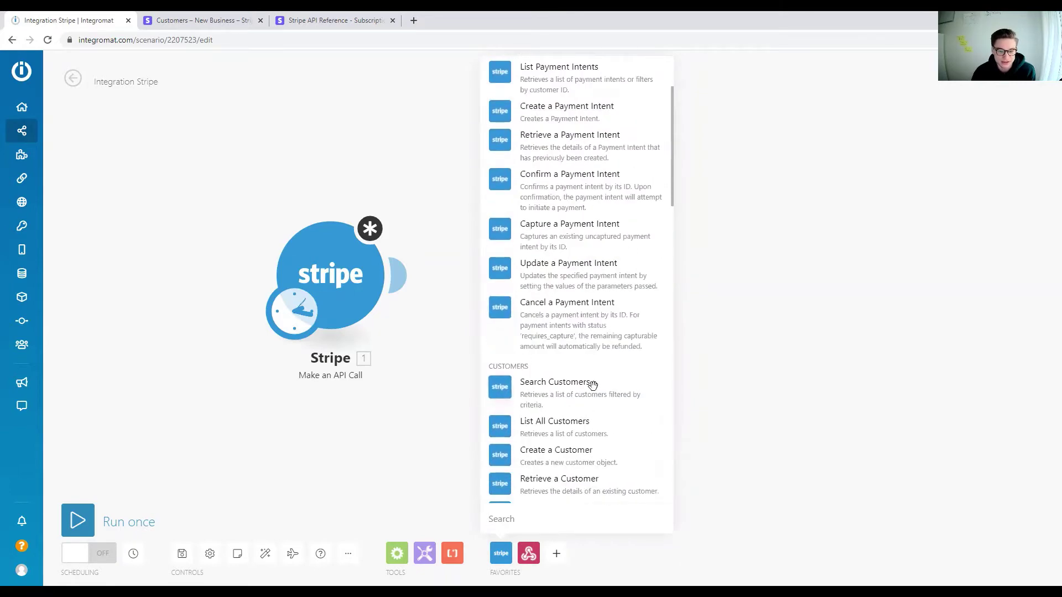
{"action": "scroll", "coordinate": [592, 379], "scroll_direction": "up", "scroll_amount": 3}
{"action": "scroll", "coordinate": [590, 193], "scroll_direction": "down", "scroll_amount": 20}
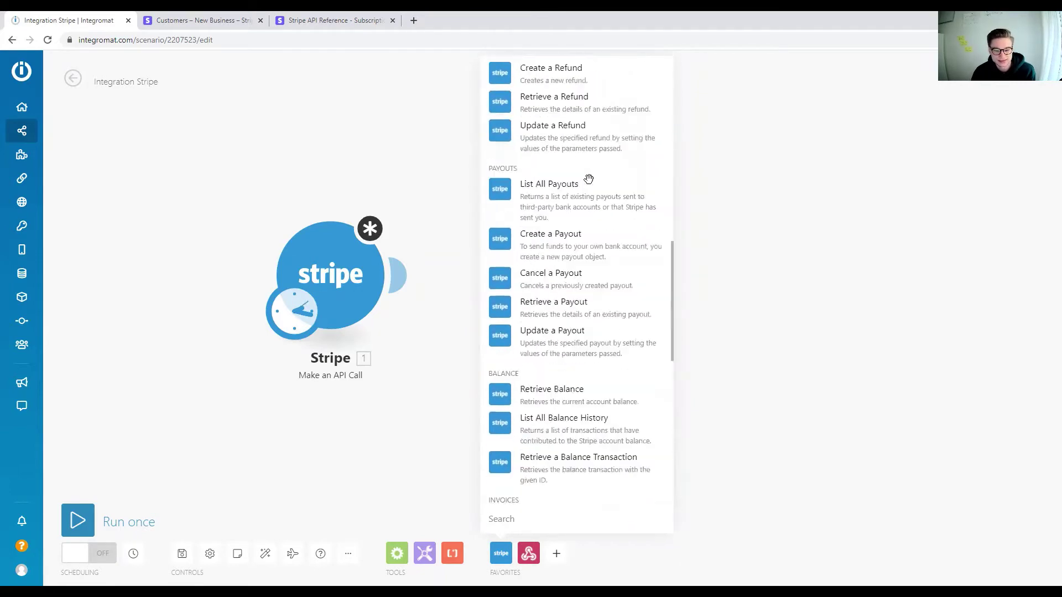
{"action": "scroll", "coordinate": [596, 197], "scroll_direction": "up", "scroll_amount": 20}
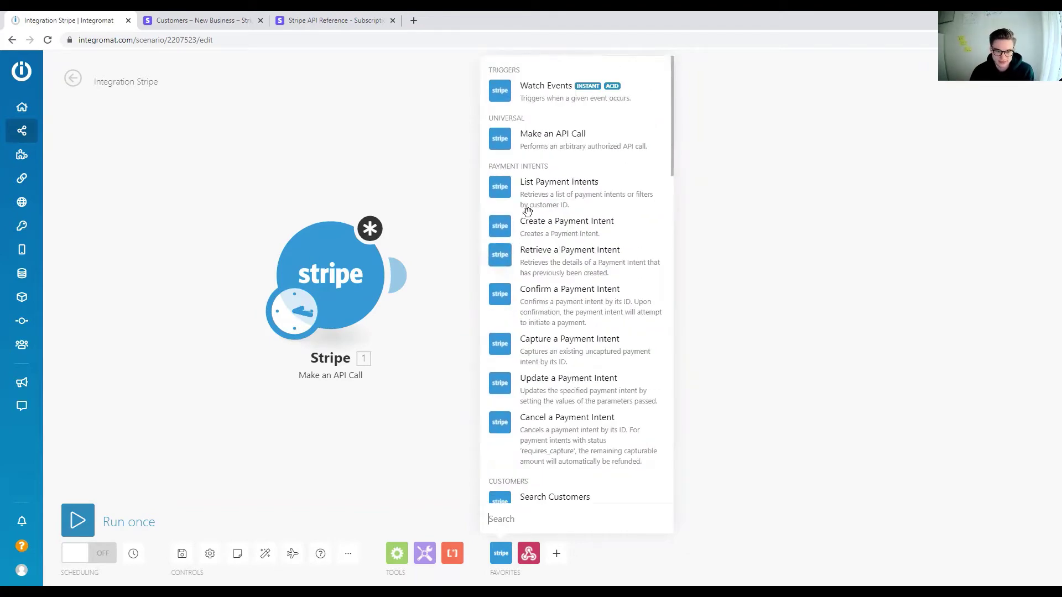
{"action": "left_click", "coordinate": [217, 236]}
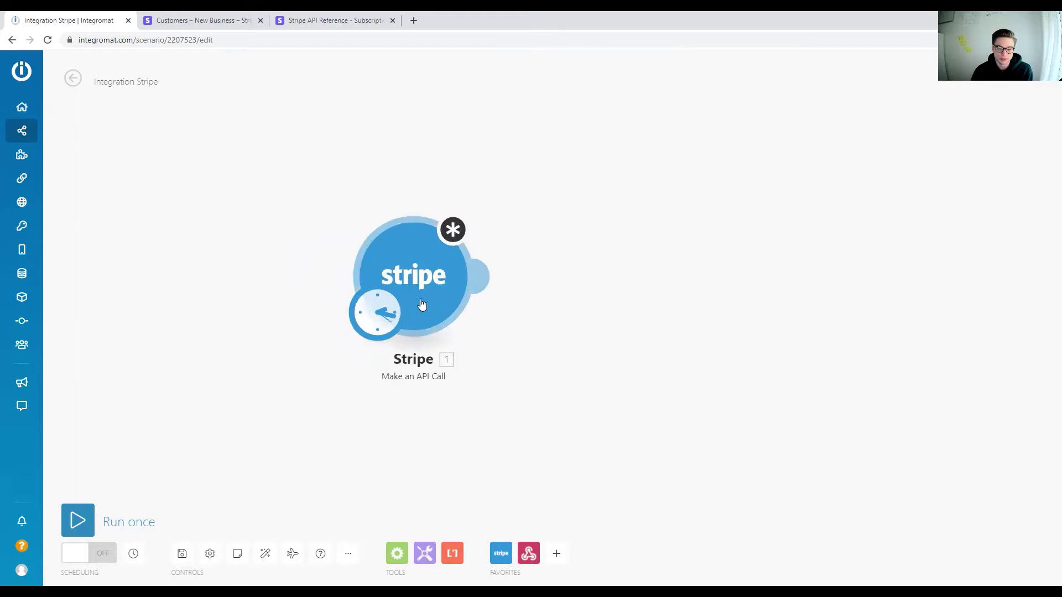
{"action": "left_click", "coordinate": [501, 553]}
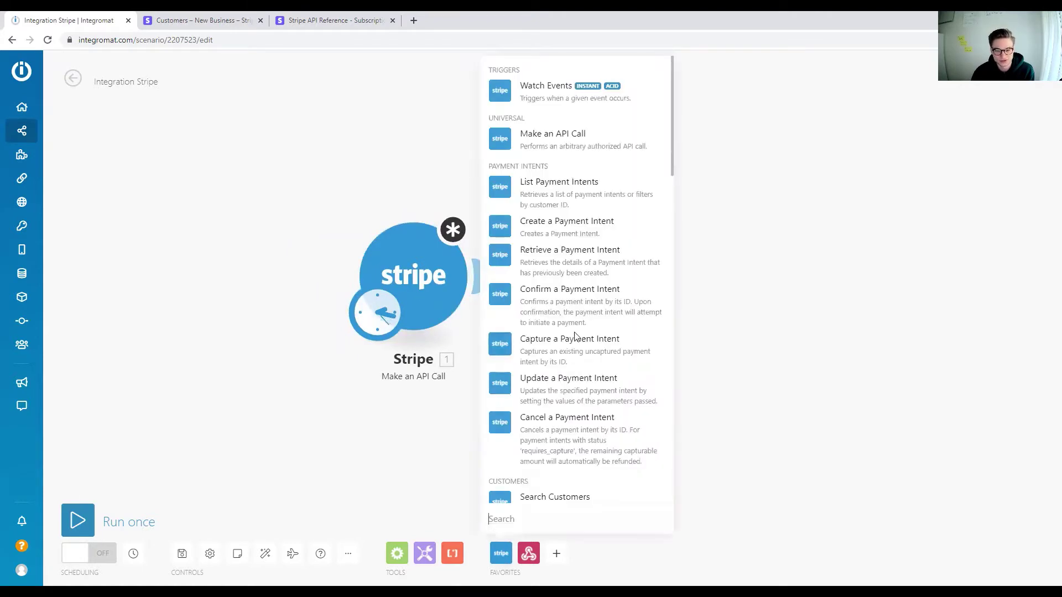
{"action": "scroll", "coordinate": [580, 321], "scroll_direction": "down", "scroll_amount": 5}
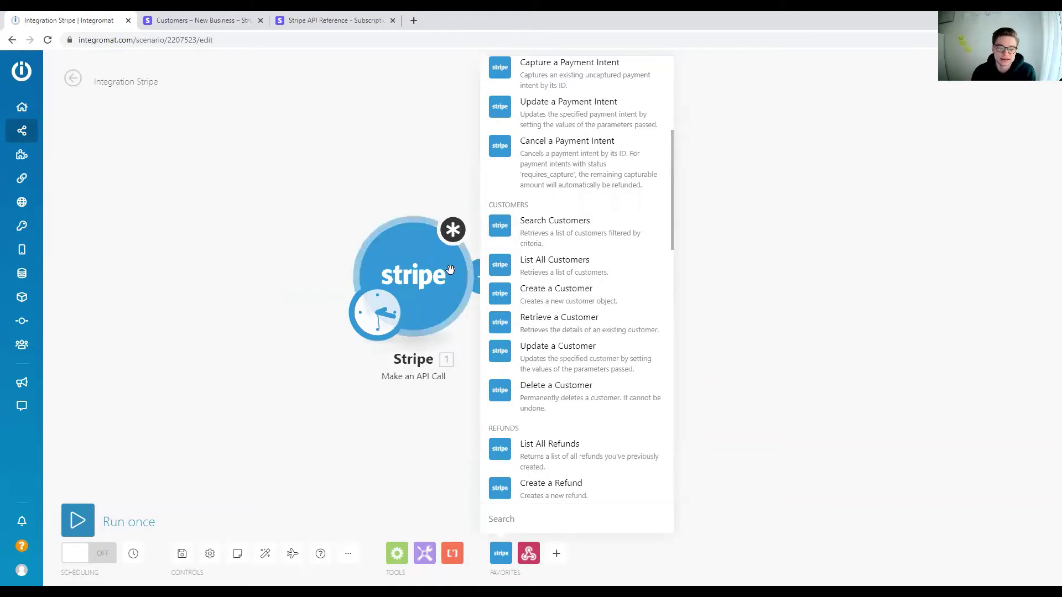
{"action": "left_click", "coordinate": [478, 276]}
Delete the old URL path and the proration_behavior=none body from the Stripe module.
{"action": "left_click", "coordinate": [426, 285]}
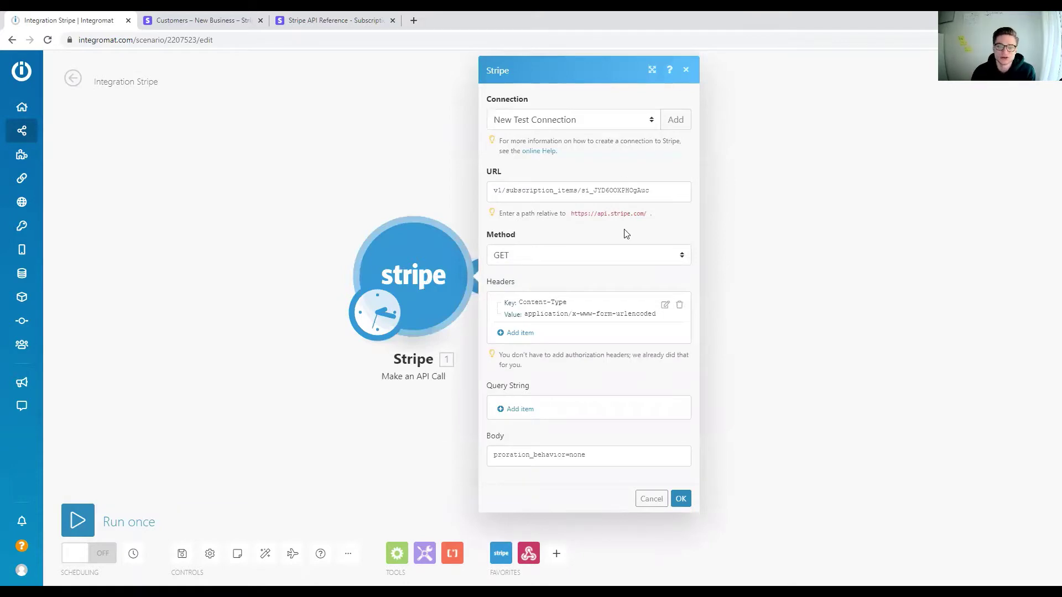
{"action": "left_click_drag", "start_coordinate": [670, 195], "coordinate": [491, 191]}
{"action": "key", "text": "BackSpace"}
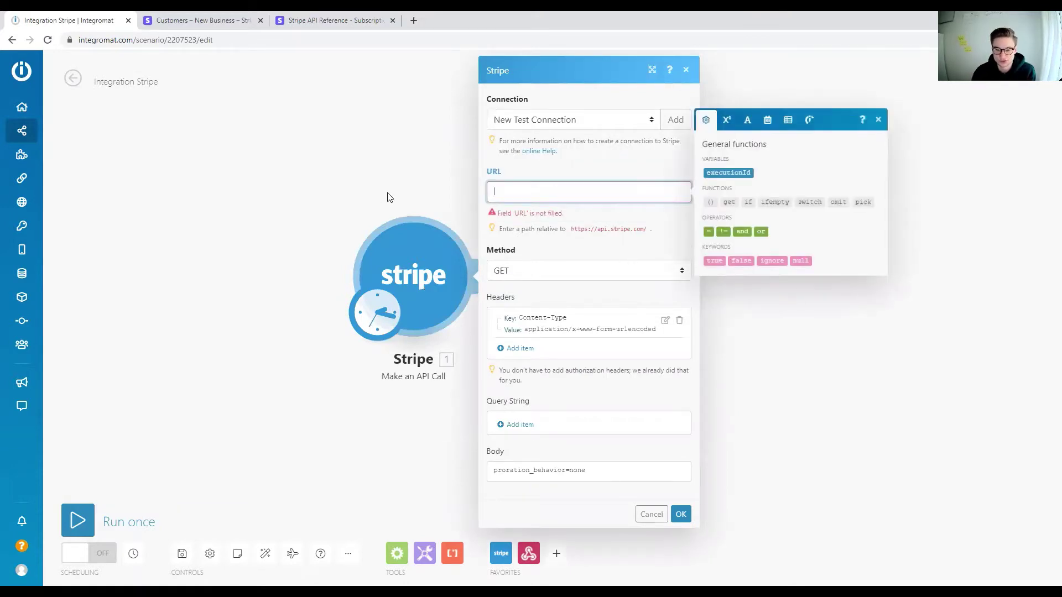
{"action": "left_click_drag", "start_coordinate": [621, 471], "coordinate": [462, 468]}
{"action": "key", "text": "BackSpace"}
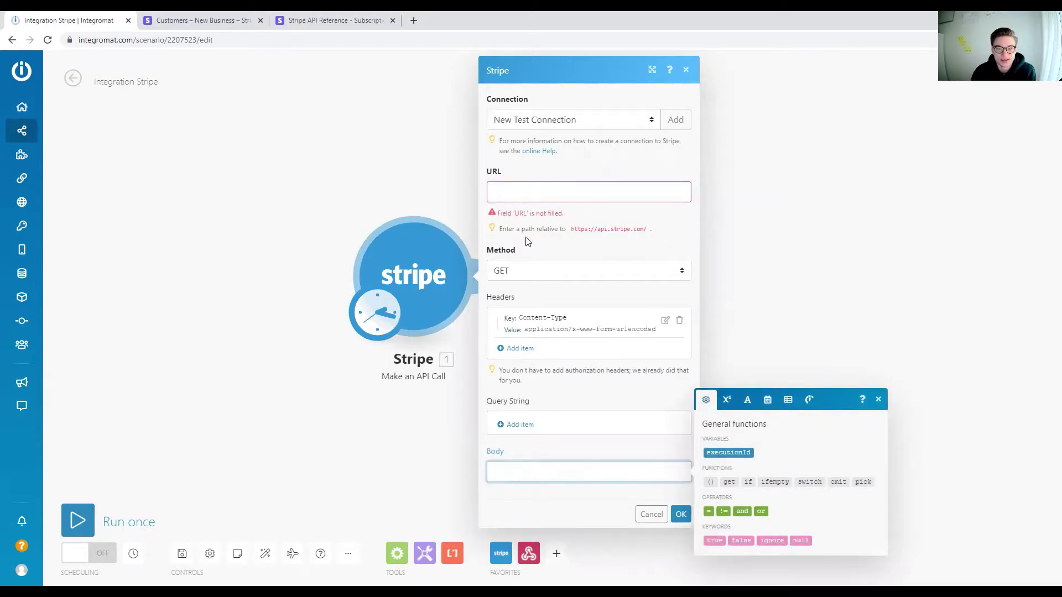
Keep New Test Connection as the module's connection and close the settings.
{"action": "left_click", "coordinate": [563, 120]}
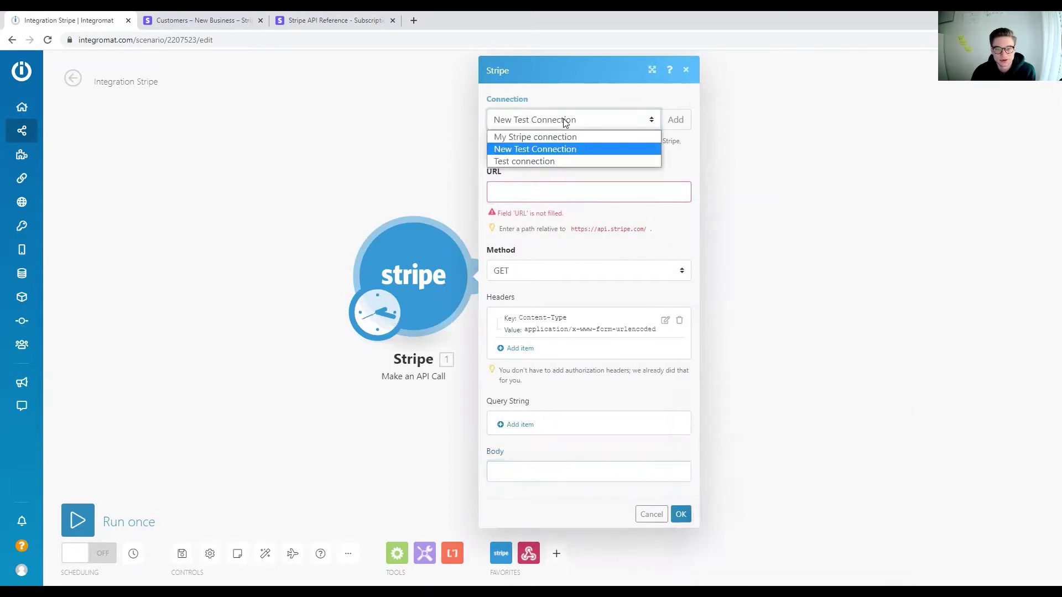
{"action": "left_click", "coordinate": [606, 150]}
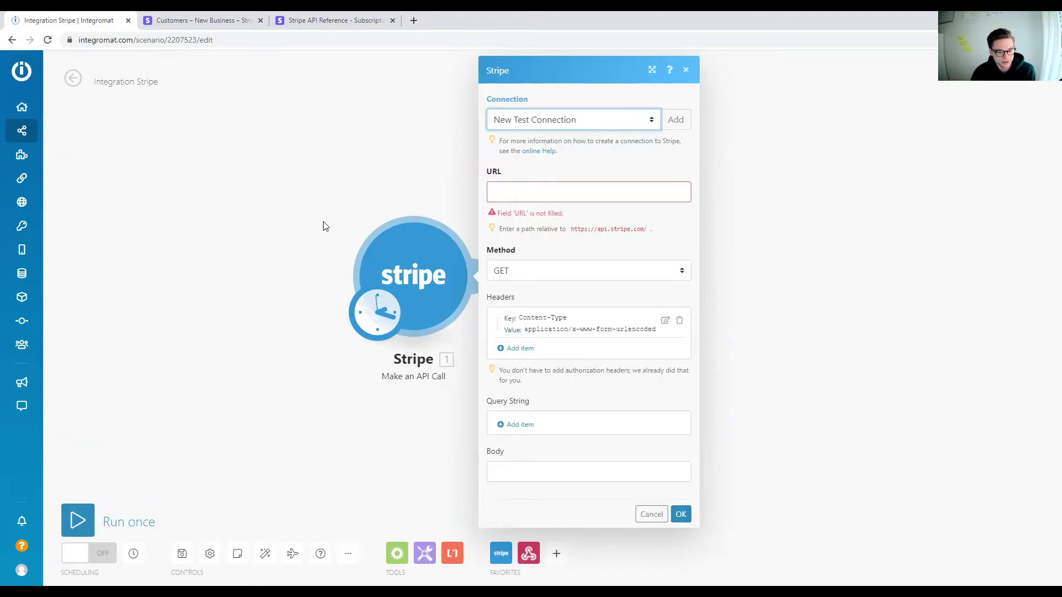
{"action": "left_click", "coordinate": [310, 183]}
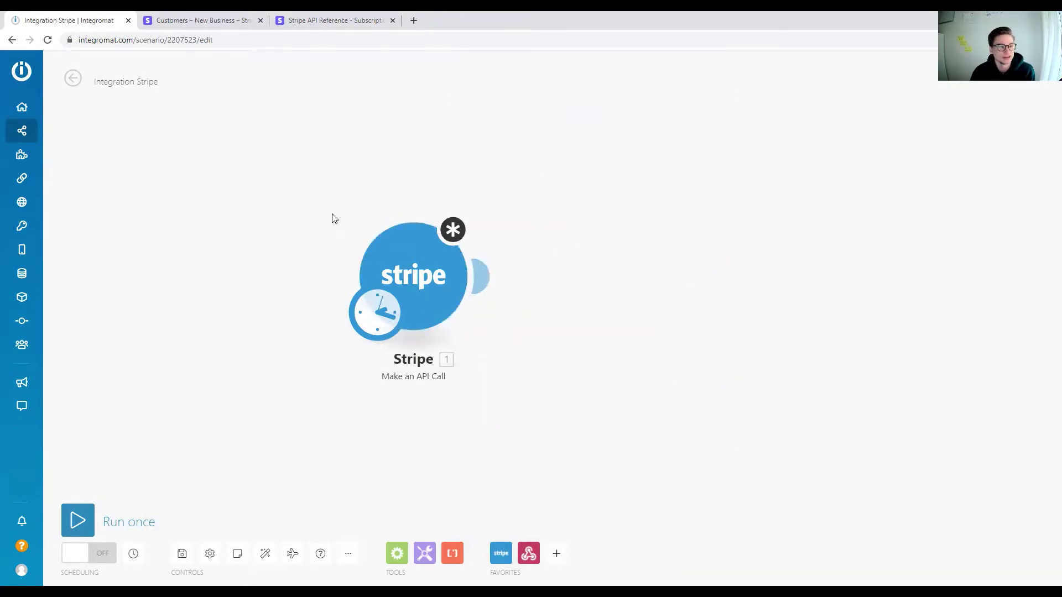
Scroll the Stripe API Reference to the Create a subscription section with POST /v1/subscriptions.
{"action": "left_click", "coordinate": [194, 17]}
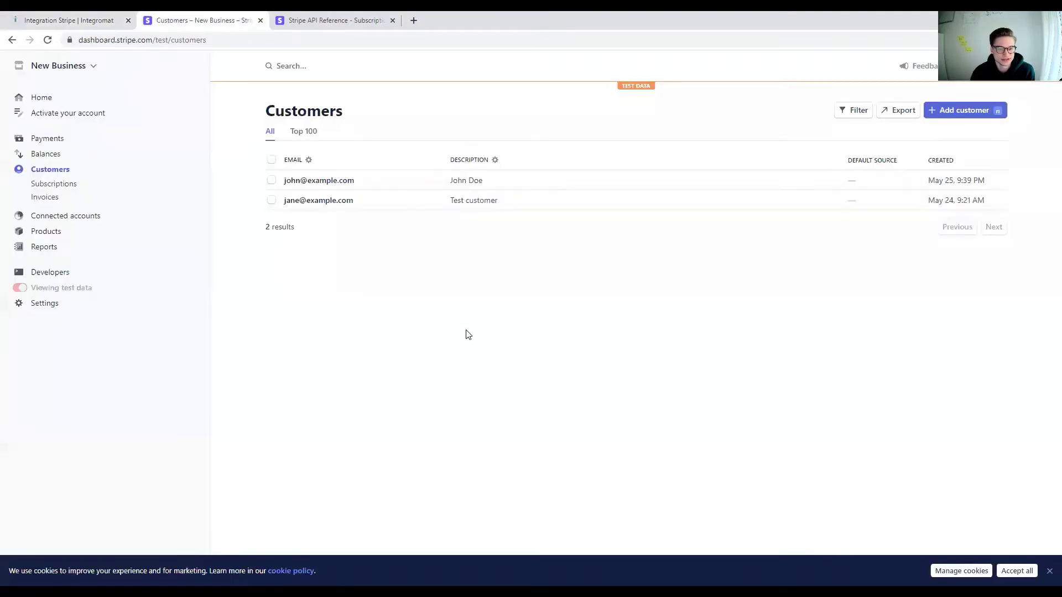
{"action": "left_click", "coordinate": [350, 17]}
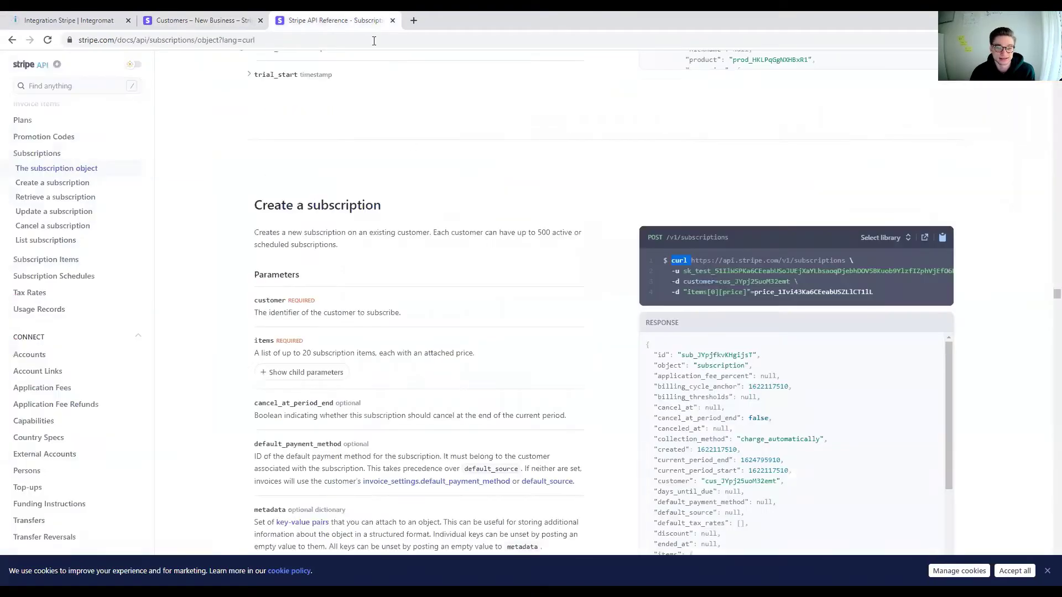
{"action": "left_click", "coordinate": [38, 18]}
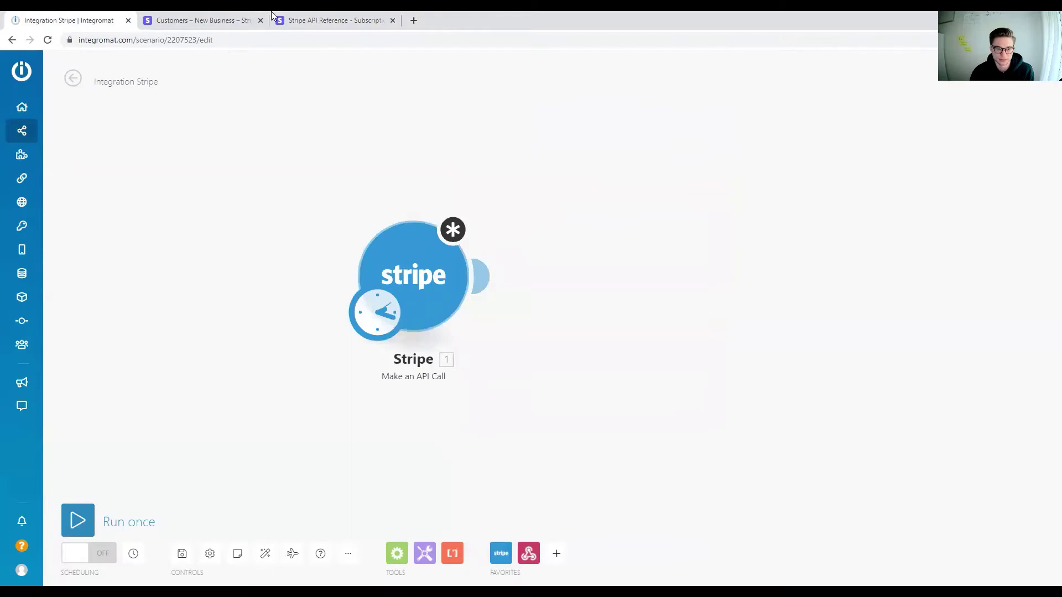
{"action": "left_click", "coordinate": [285, 20]}
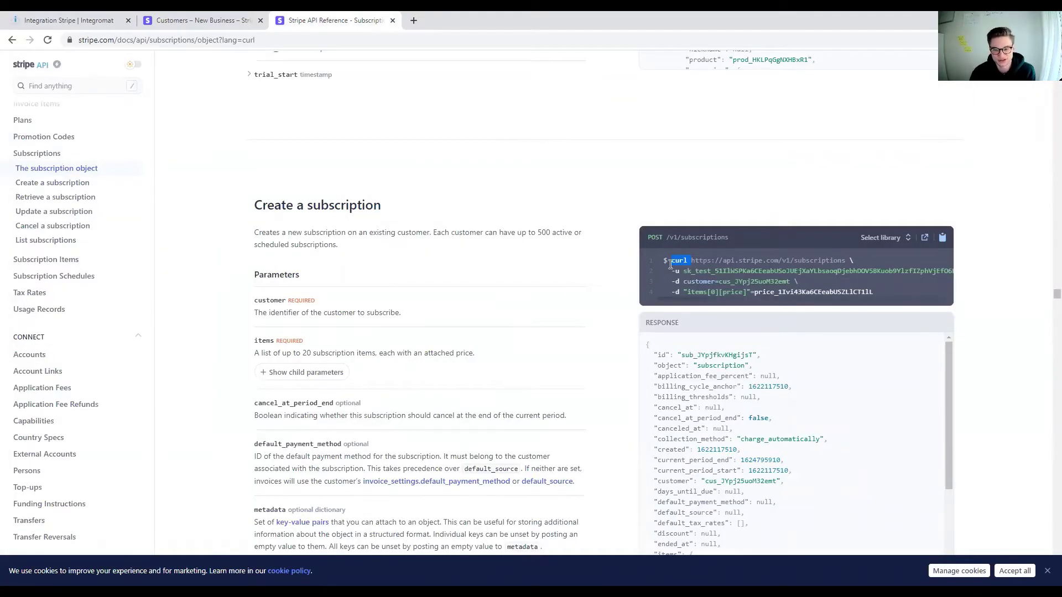
{"action": "left_click_drag", "start_coordinate": [389, 209], "coordinate": [257, 204]}
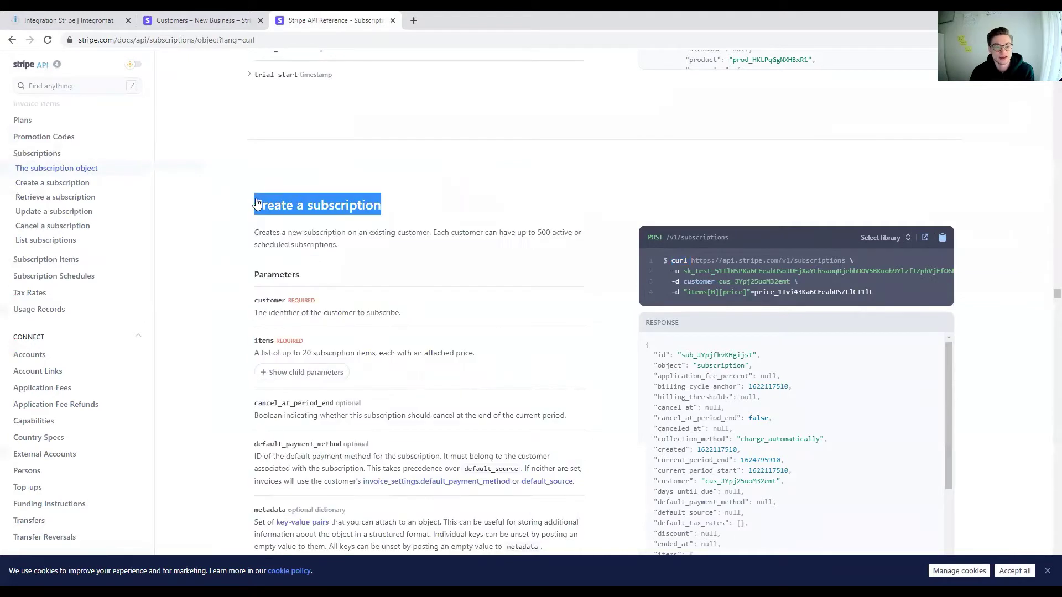
{"action": "left_click", "coordinate": [373, 252]}
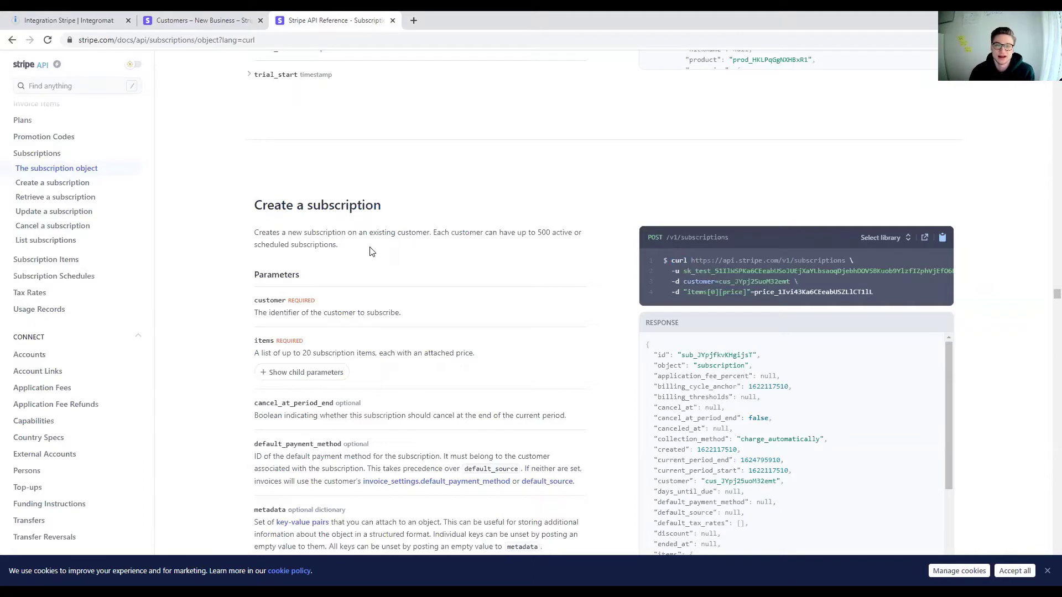
{"action": "scroll", "coordinate": [390, 242], "scroll_direction": "down", "scroll_amount": 1}
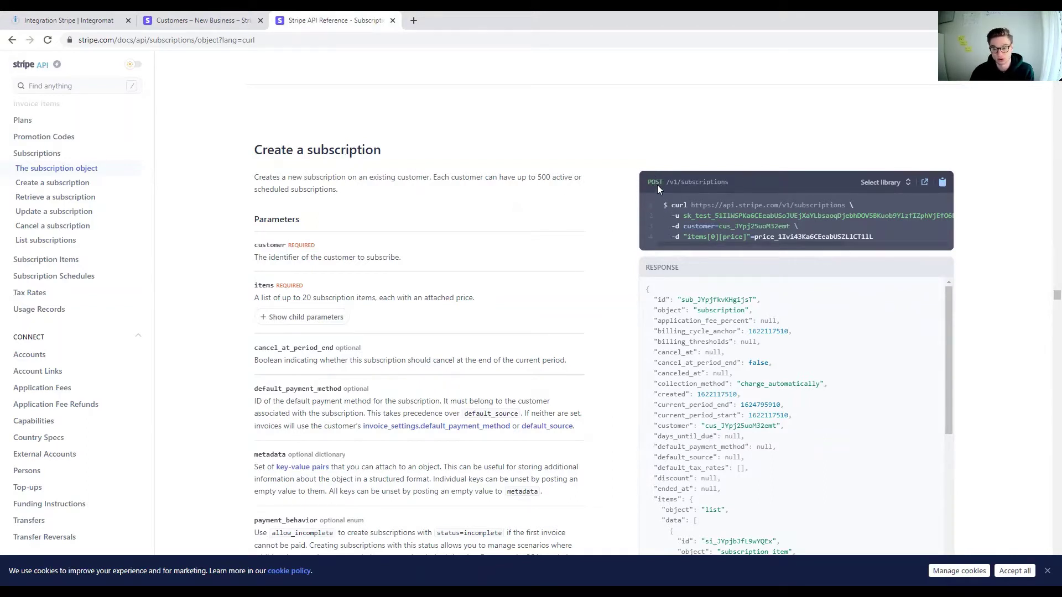
Set the module's method to POST and paste the subscriptions endpoint URL from the curl example.
{"action": "left_click", "coordinate": [69, 20]}
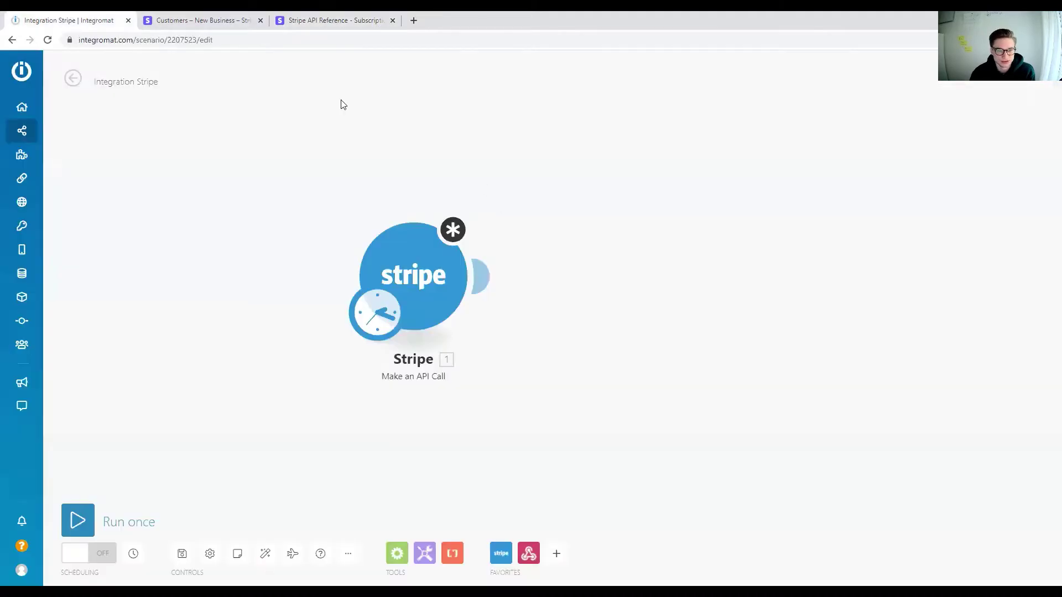
{"action": "left_click", "coordinate": [417, 263]}
{"action": "left_click", "coordinate": [625, 272]}
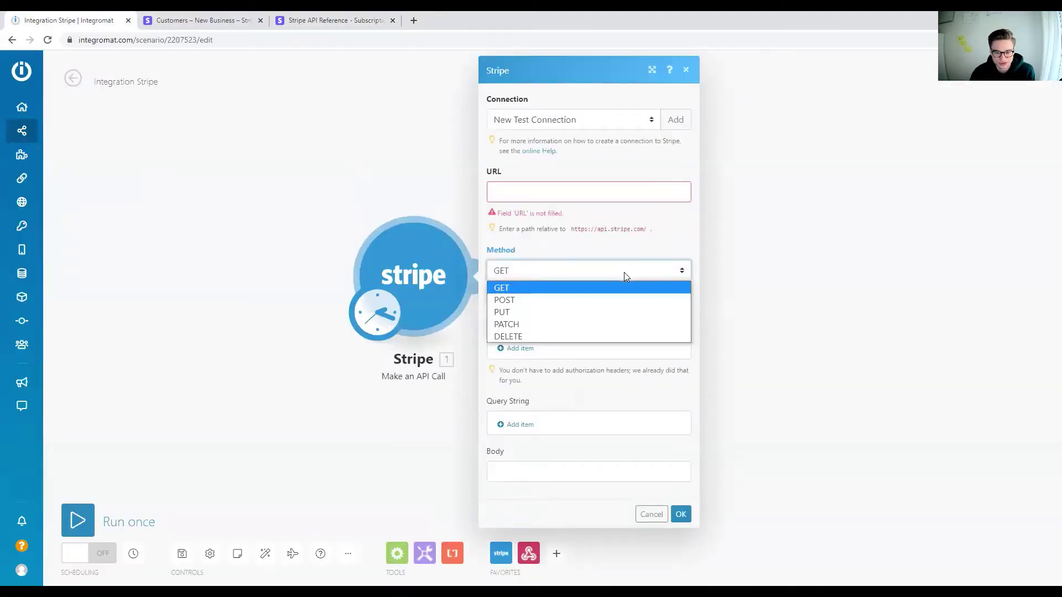
{"action": "left_click", "coordinate": [612, 303]}
{"action": "left_click", "coordinate": [332, 19]}
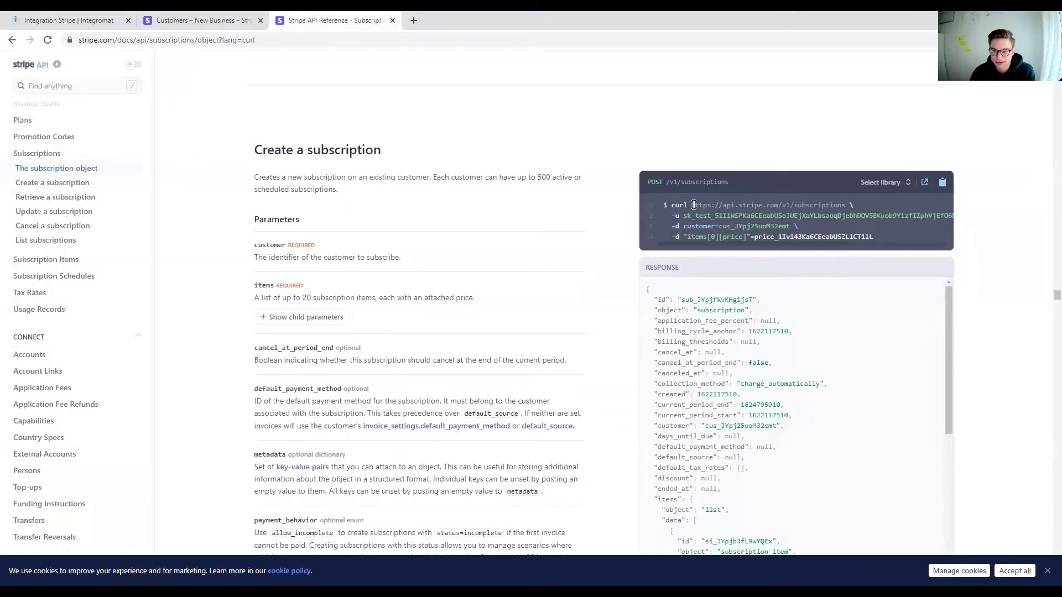
{"action": "left_click_drag", "start_coordinate": [693, 205], "coordinate": [842, 206]}
{"action": "key", "text": "ctrl+c"}
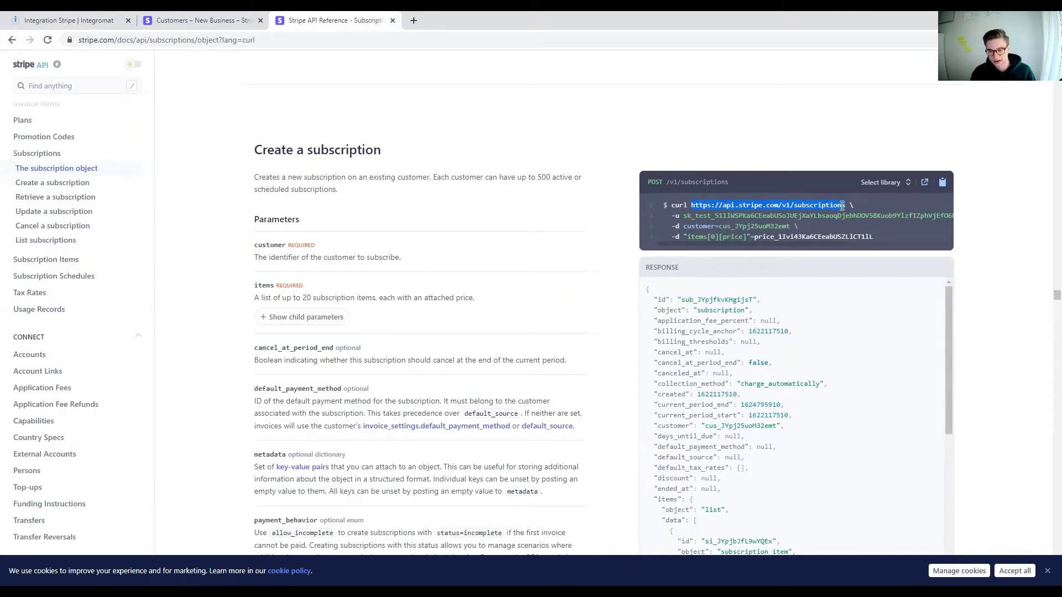
{"action": "left_click", "coordinate": [69, 20]}
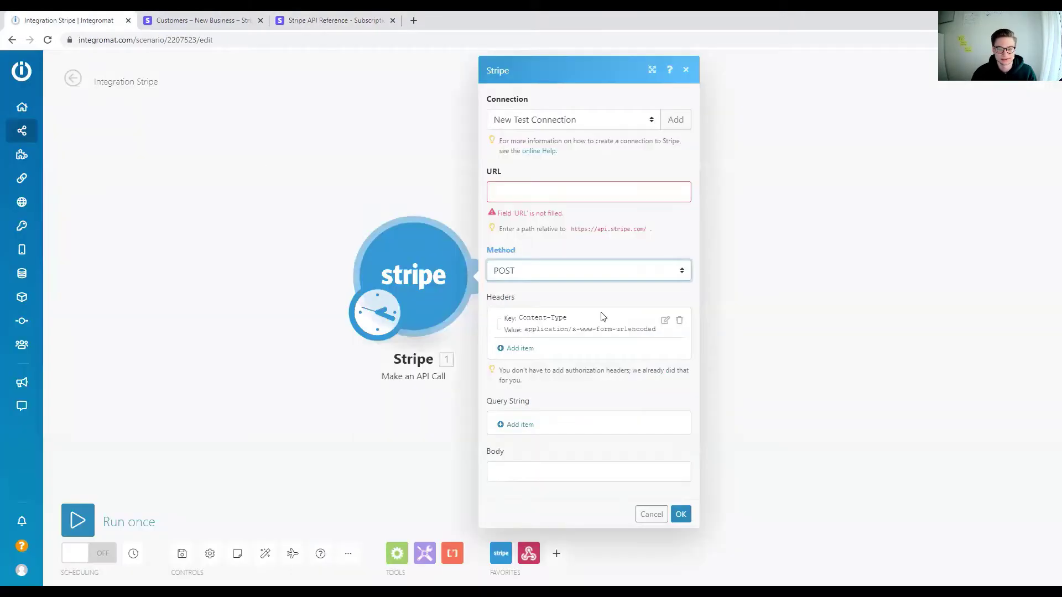
{"action": "left_click", "coordinate": [532, 201]}
{"action": "key", "text": "ctrl+v"}
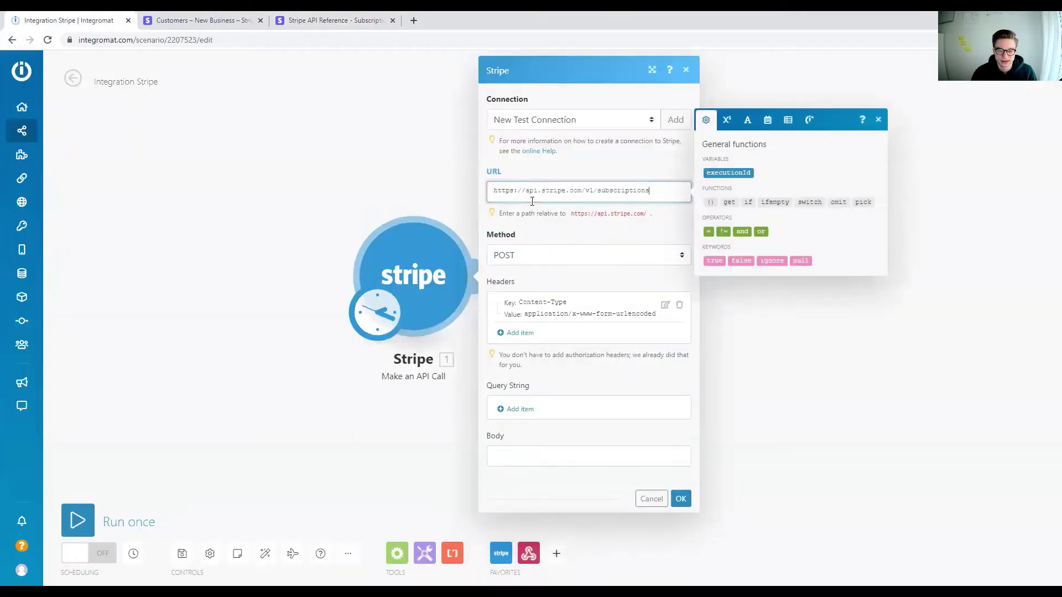
{"action": "left_click_drag", "start_coordinate": [643, 214], "coordinate": [572, 212]}
{"action": "left_click", "coordinate": [634, 213]}
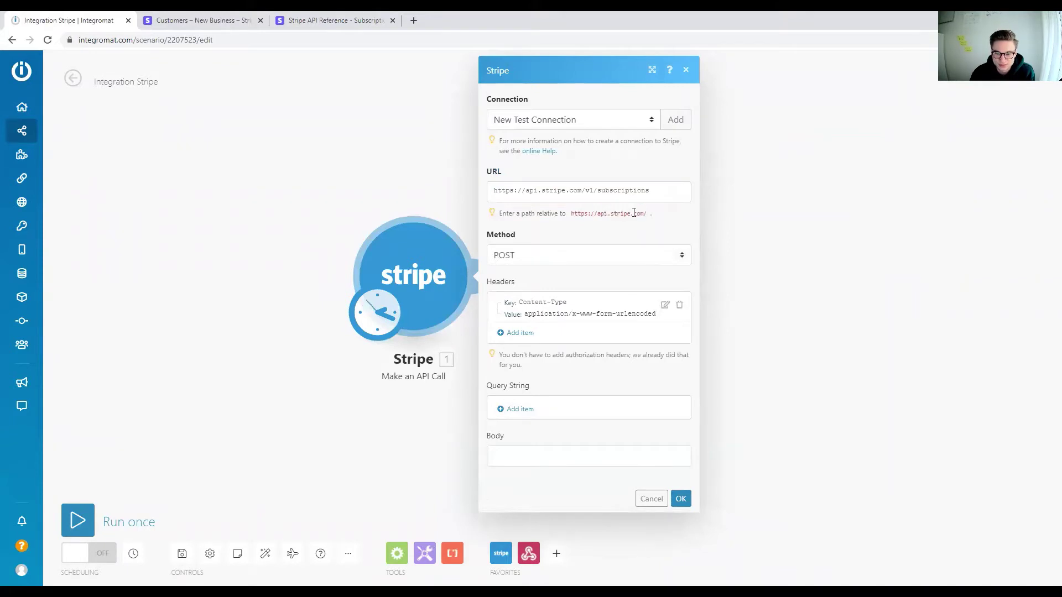
{"action": "left_click_drag", "start_coordinate": [647, 213], "coordinate": [470, 194]}
{"action": "key", "text": "BackSpace"}
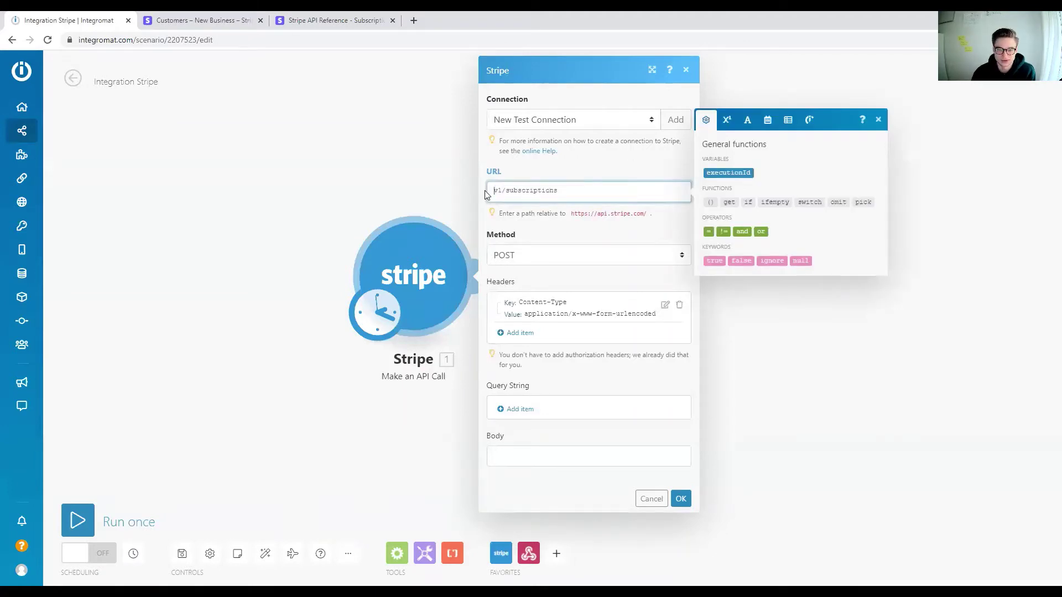
{"action": "left_click_drag", "start_coordinate": [644, 213], "coordinate": [566, 213]}
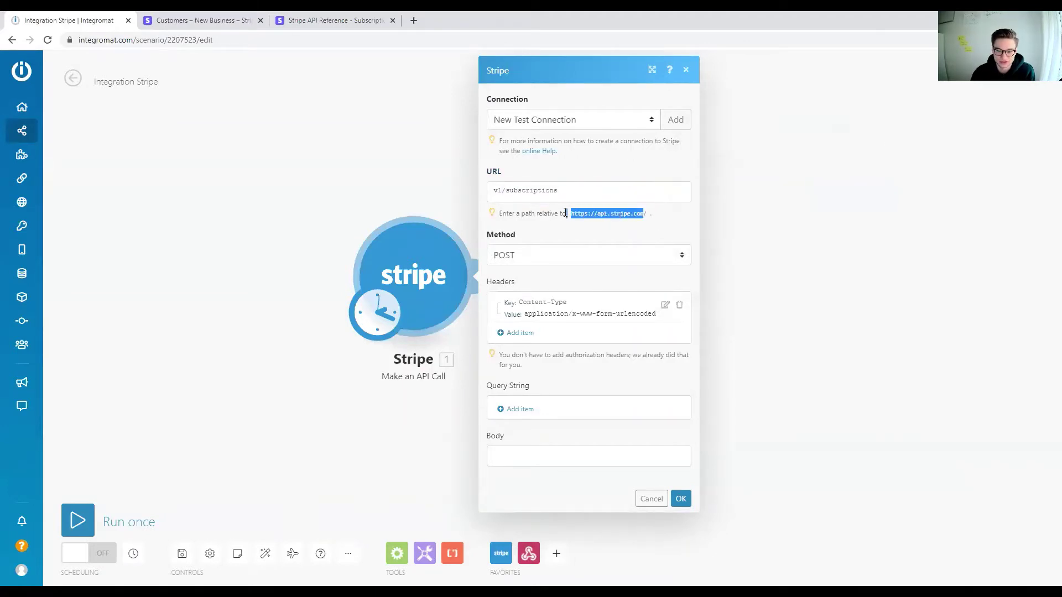
{"action": "left_click", "coordinate": [495, 189]}
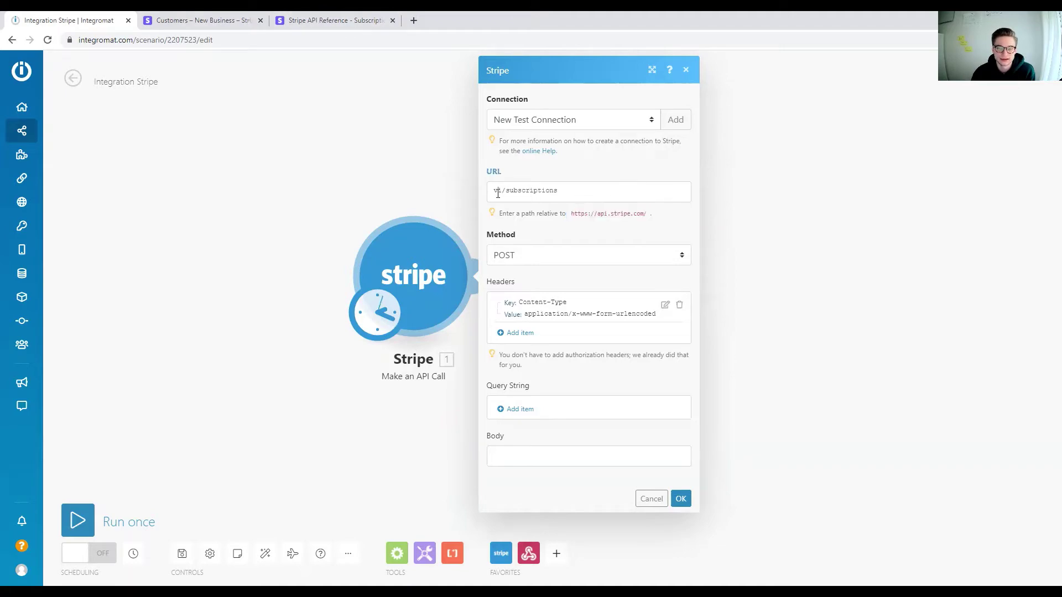
{"action": "left_click", "coordinate": [332, 21]}
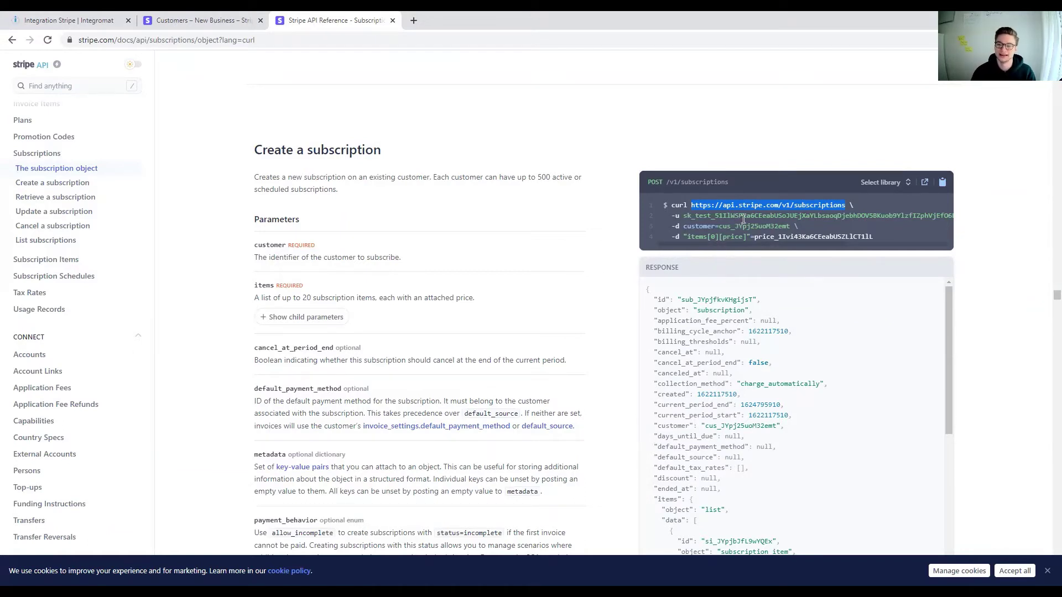
Study the curl example's -u API key line and customer= parameter in the Create a subscription docs.
{"action": "left_click_drag", "start_coordinate": [712, 216], "coordinate": [895, 216]}
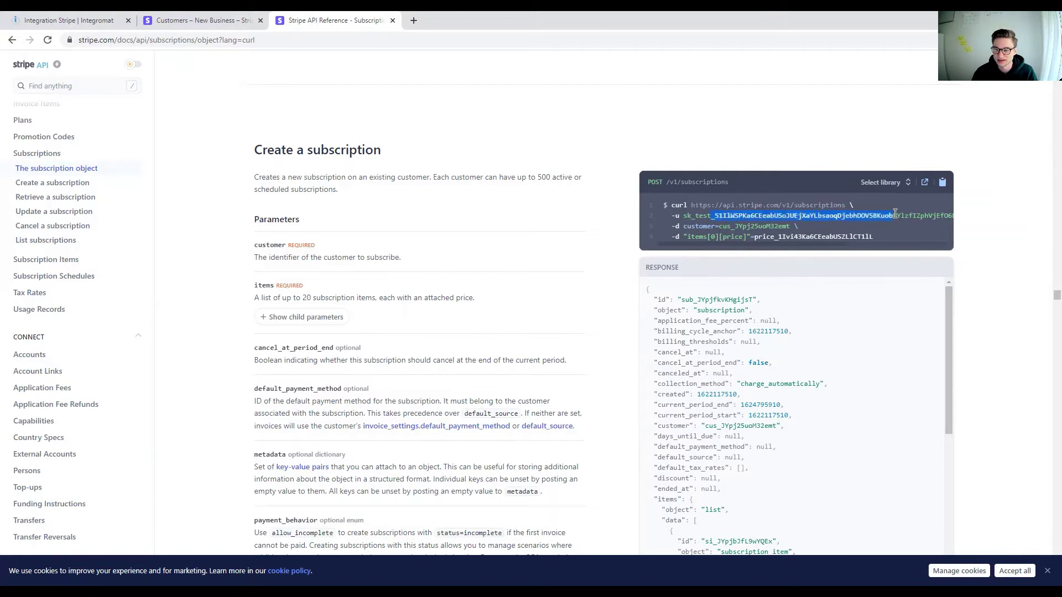
{"action": "left_click", "coordinate": [691, 217]}
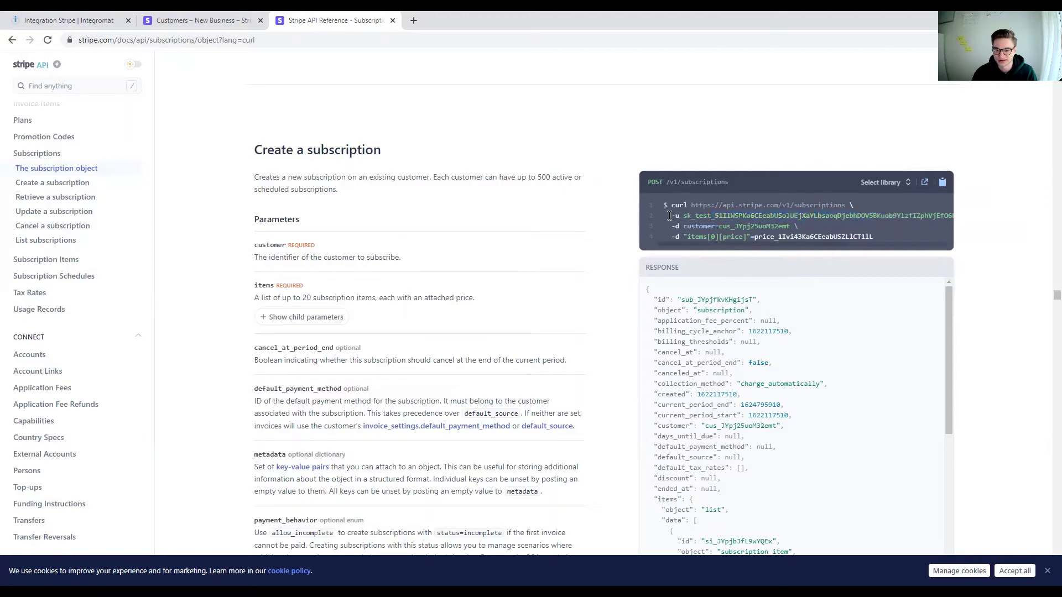
{"action": "left_click_drag", "start_coordinate": [677, 216], "coordinate": [960, 218]}
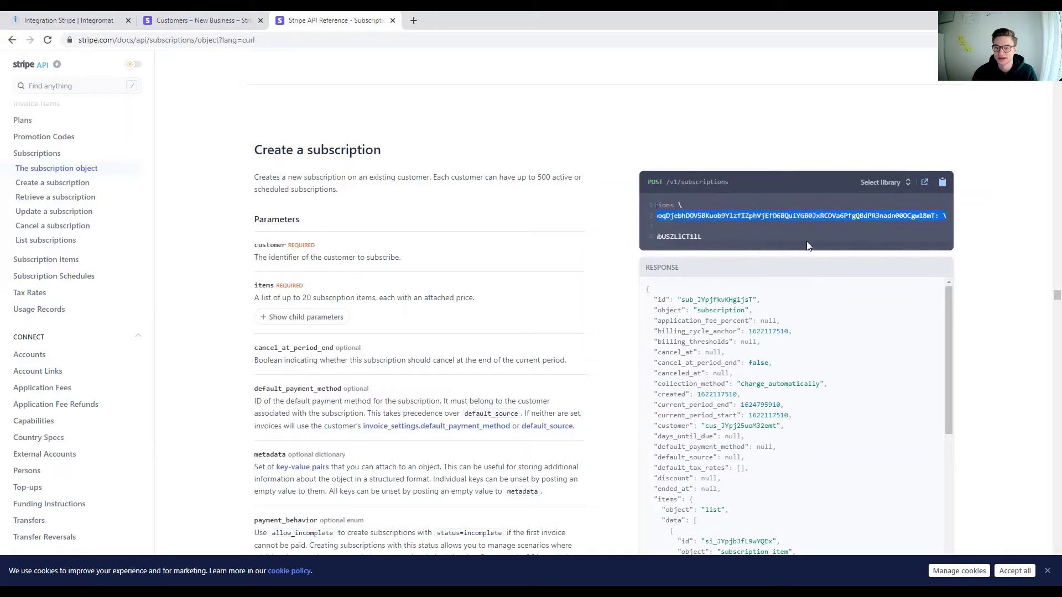
{"action": "left_click_drag", "start_coordinate": [807, 246], "coordinate": [675, 246]}
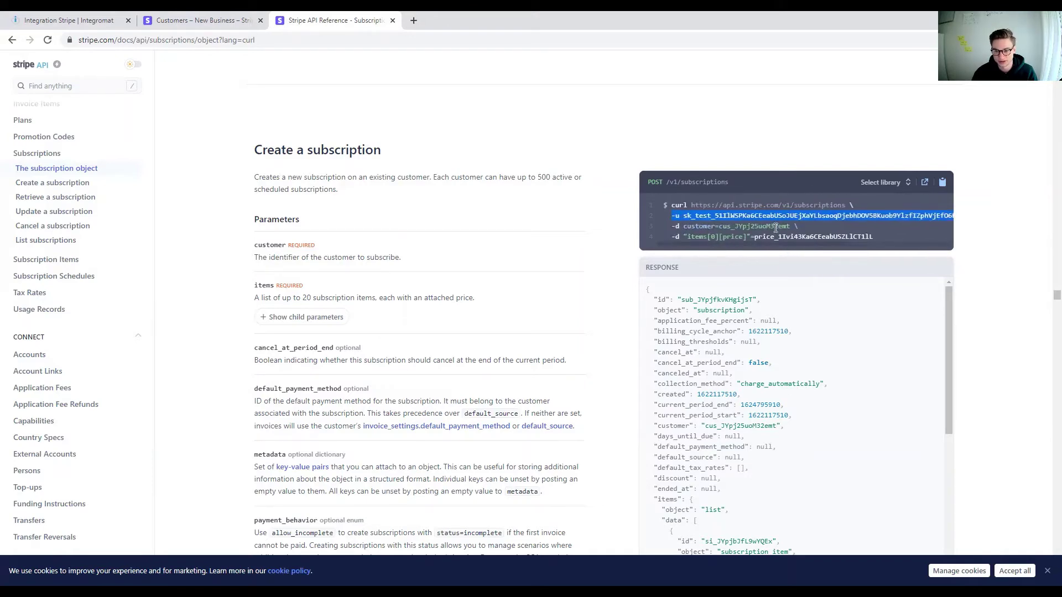
{"action": "left_click", "coordinate": [51, 17]}
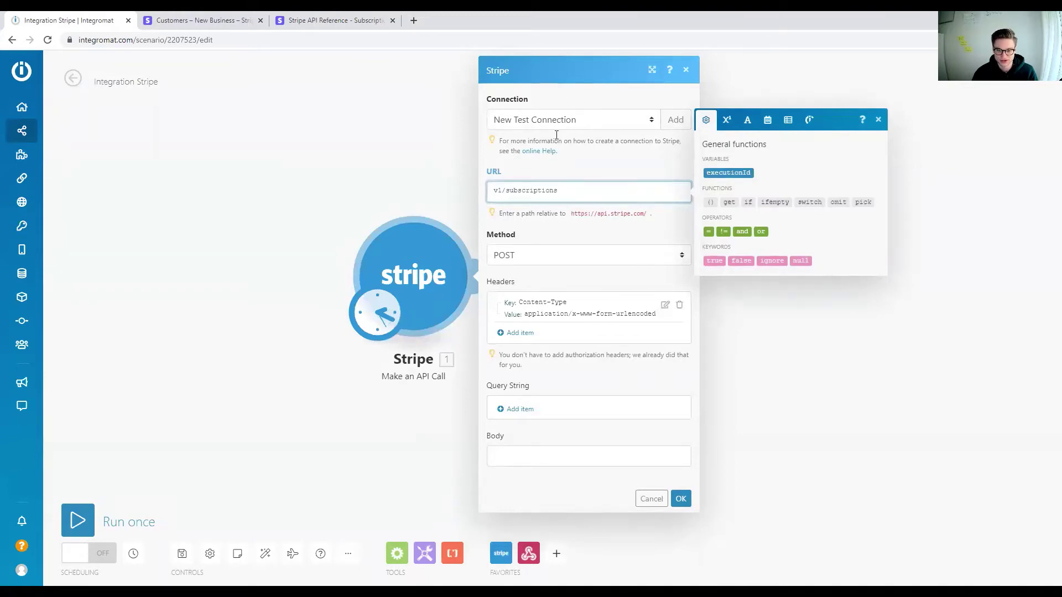
{"action": "left_click", "coordinate": [343, 20]}
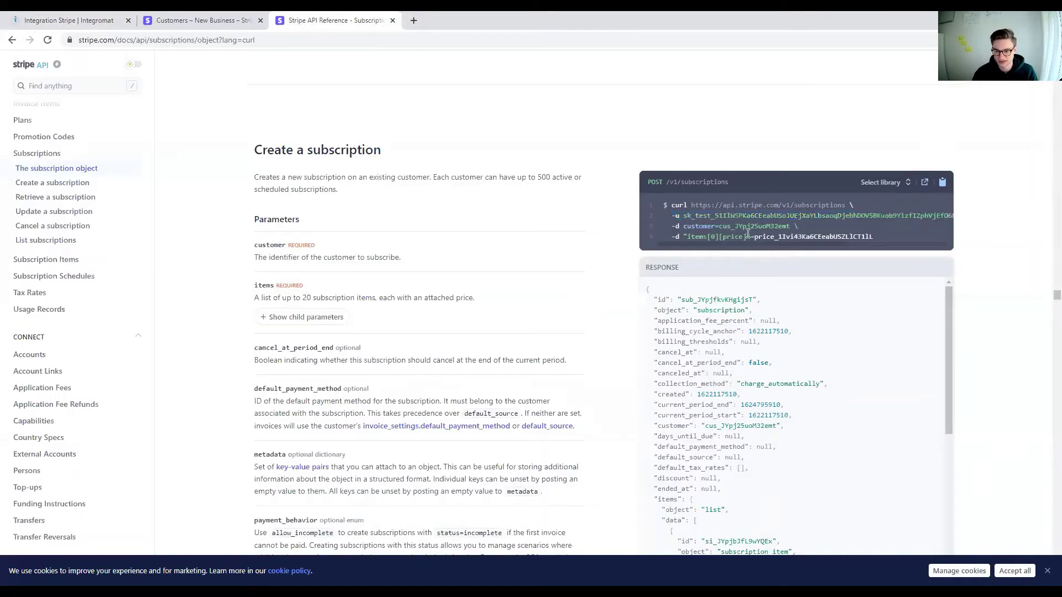
{"action": "left_click_drag", "start_coordinate": [787, 226], "coordinate": [684, 225]}
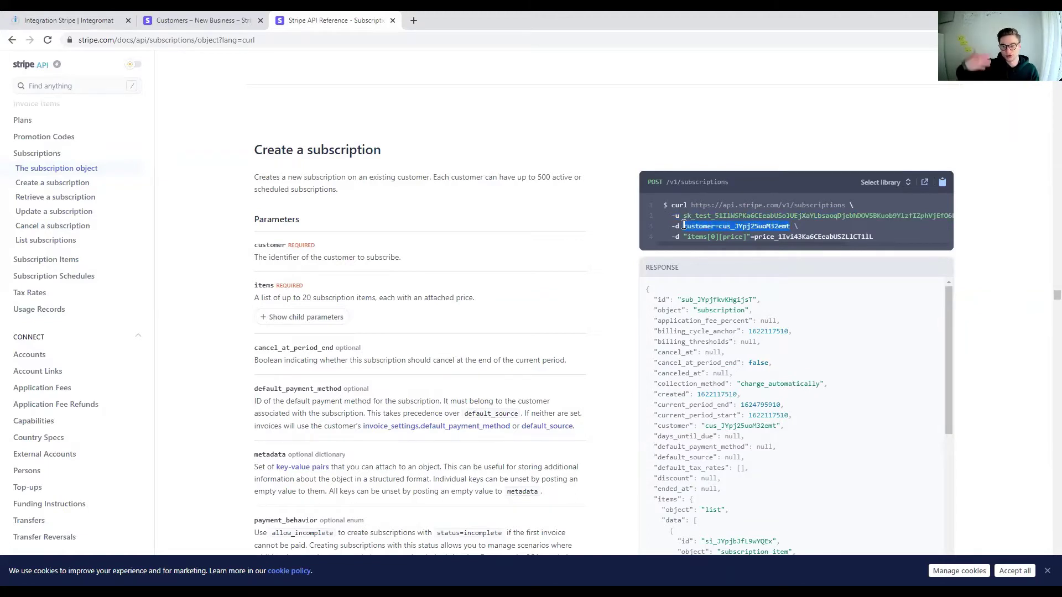
{"action": "left_click", "coordinate": [67, 20]}
Start the request Body with customer=, checking the curl example's customer ID.
{"action": "left_click", "coordinate": [539, 458]}
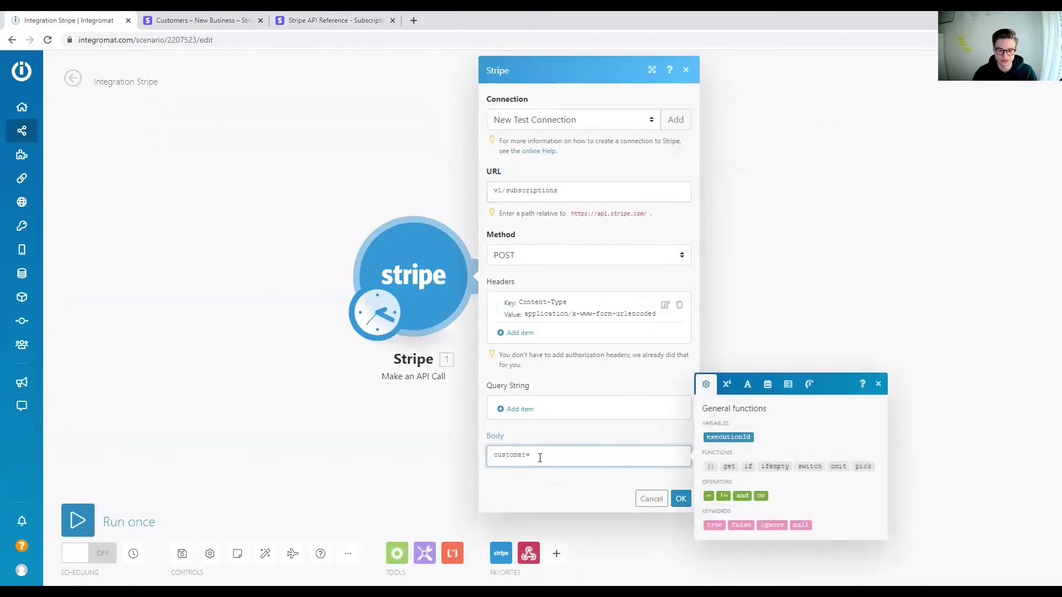
{"action": "type", "text": "customer="}
{"action": "left_click", "coordinate": [331, 20]}
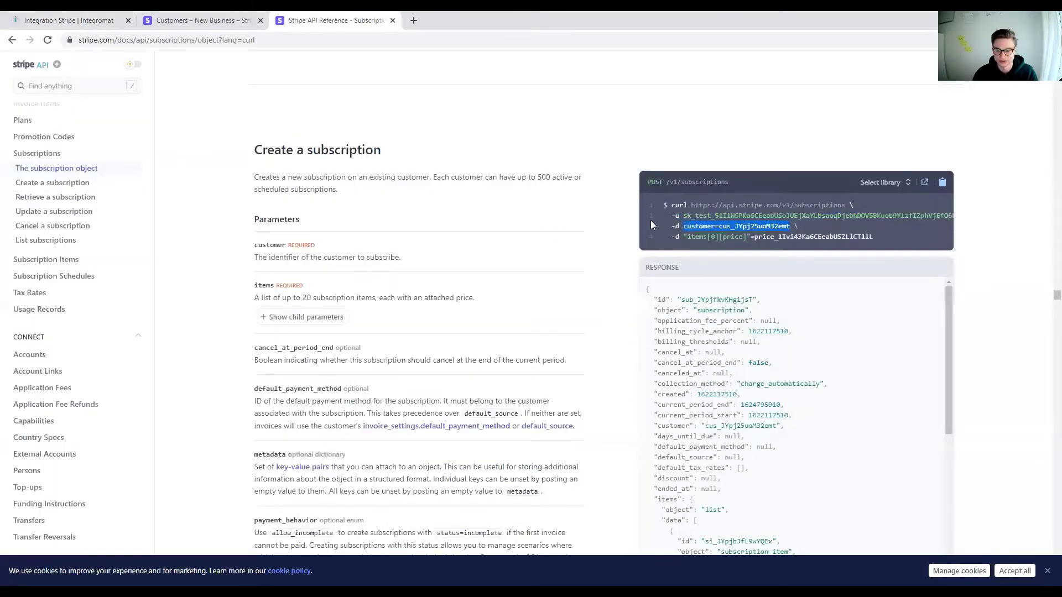
{"action": "double_click", "coordinate": [763, 226]}
Copy the test customer's ID from Stripe Dashboard and paste it after customer= in the Body.
{"action": "left_click", "coordinate": [179, 16]}
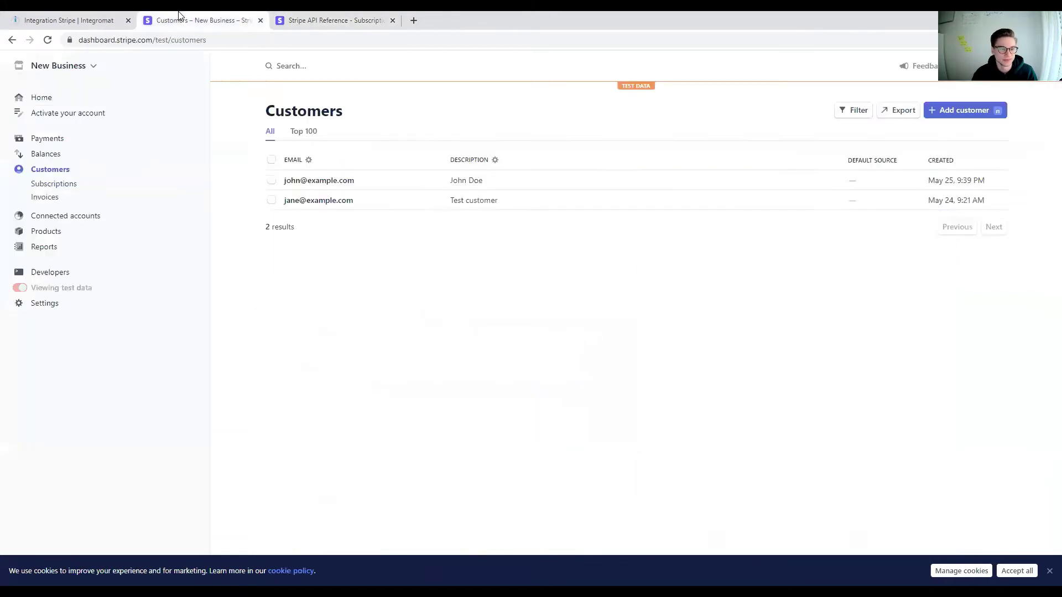
{"action": "left_click", "coordinate": [513, 181]}
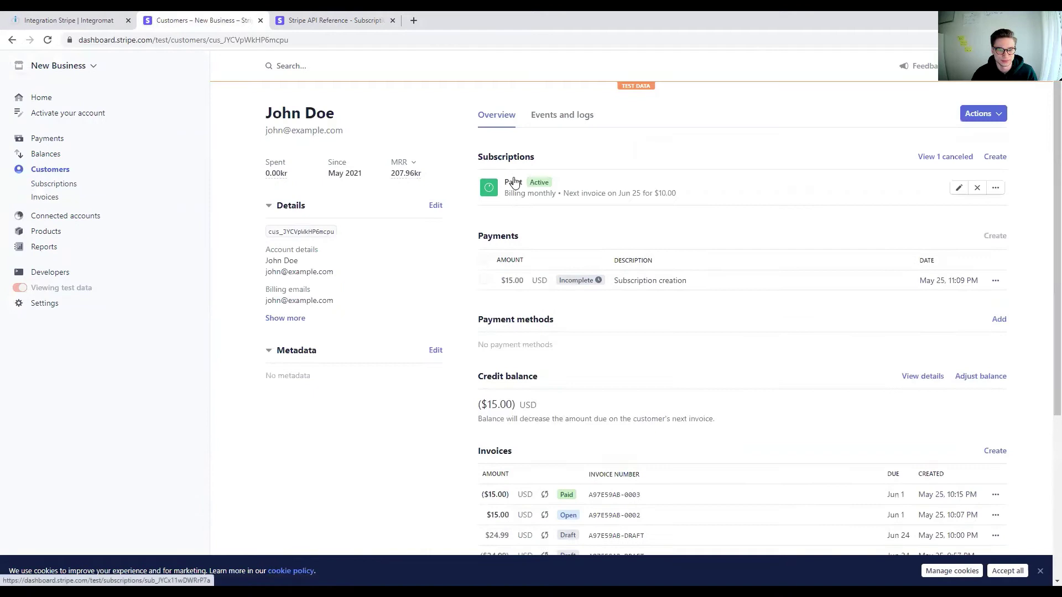
{"action": "left_click", "coordinate": [331, 235]}
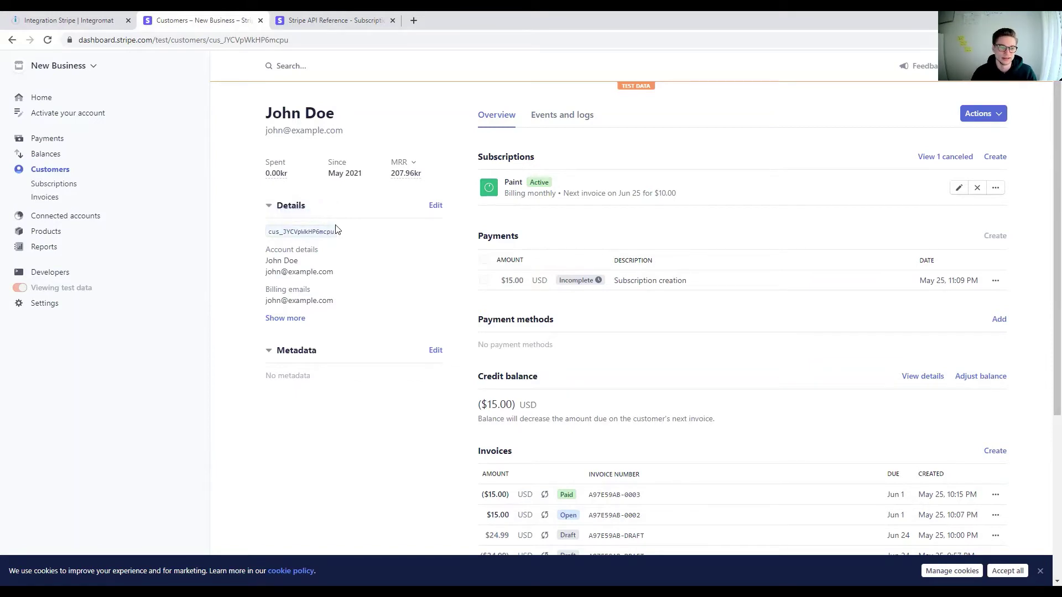
{"action": "left_click", "coordinate": [49, 17]}
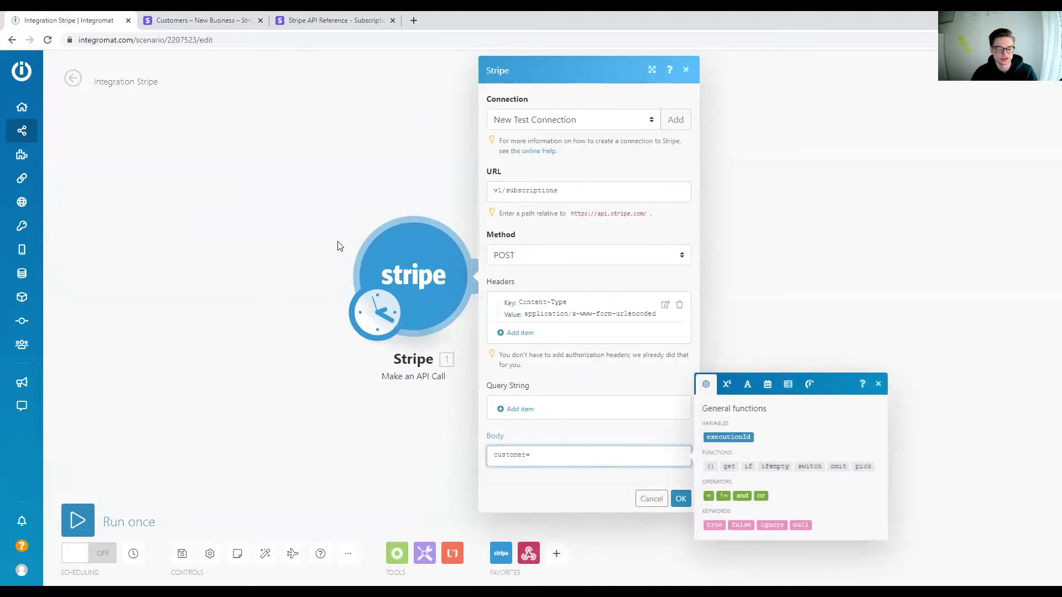
{"action": "left_click", "coordinate": [188, 20]}
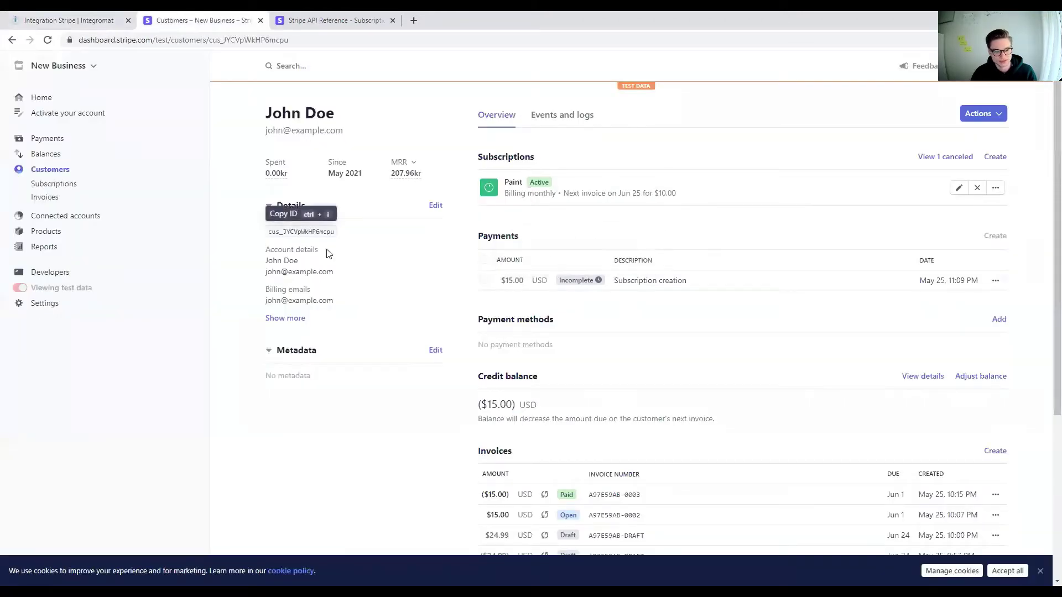
{"action": "left_click", "coordinate": [311, 238]}
{"action": "left_click", "coordinate": [39, 20]}
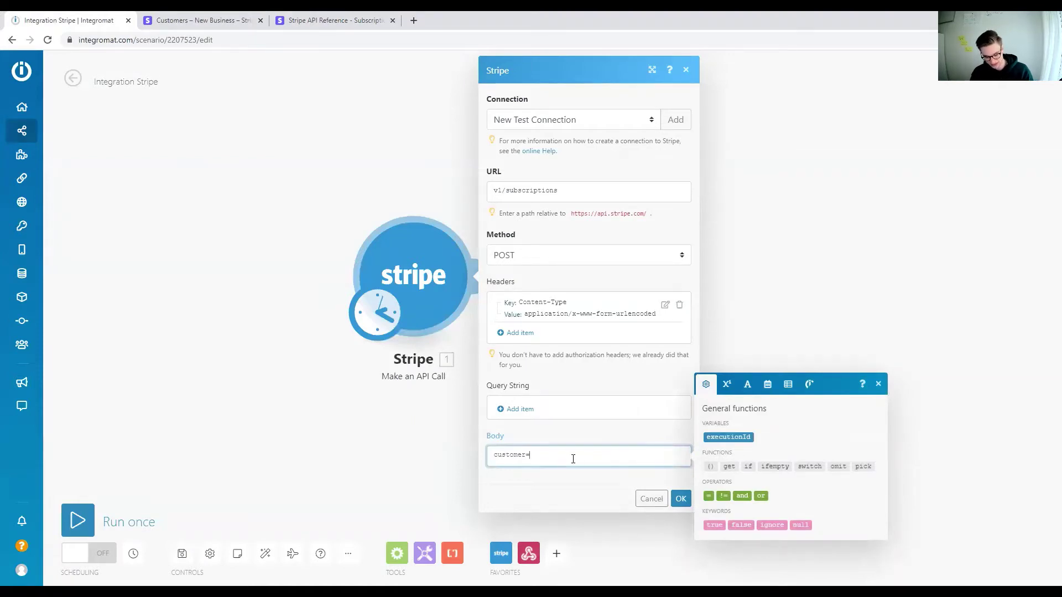
{"action": "key", "text": "ctrl+v"}
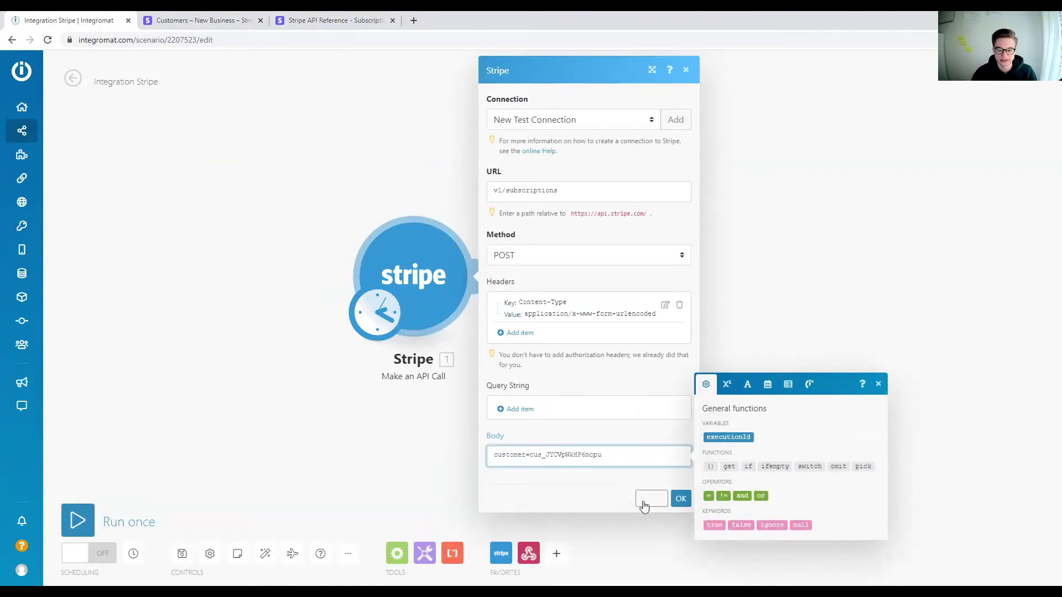
{"action": "left_click_drag", "start_coordinate": [615, 455], "coordinate": [470, 447]}
{"action": "left_click", "coordinate": [331, 20]}
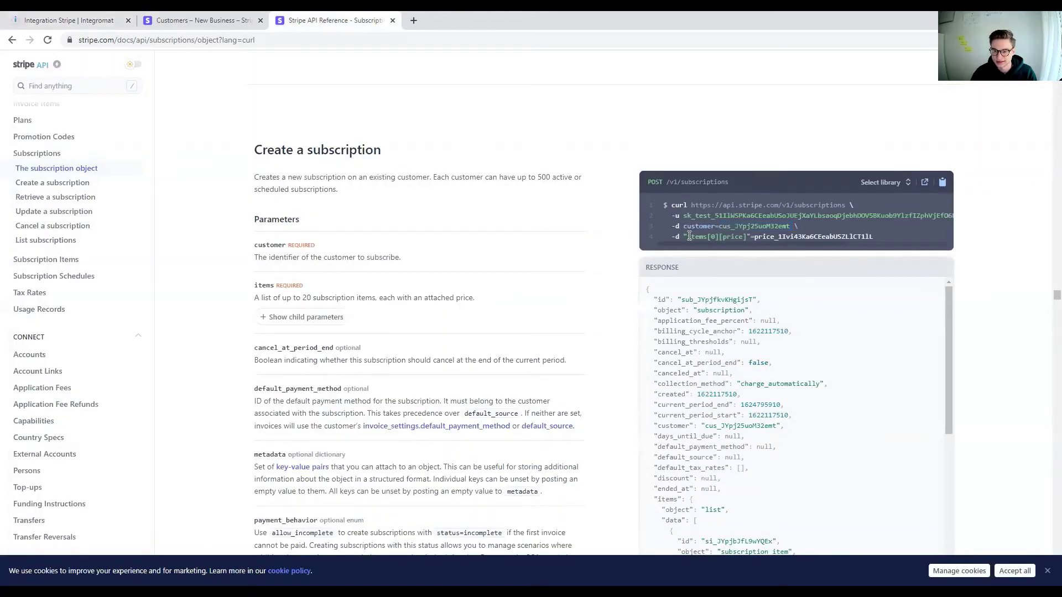
Look up the items[0][price] parameter and example price ID in the curl sample.
{"action": "left_click_drag", "start_coordinate": [689, 236], "coordinate": [756, 236]}
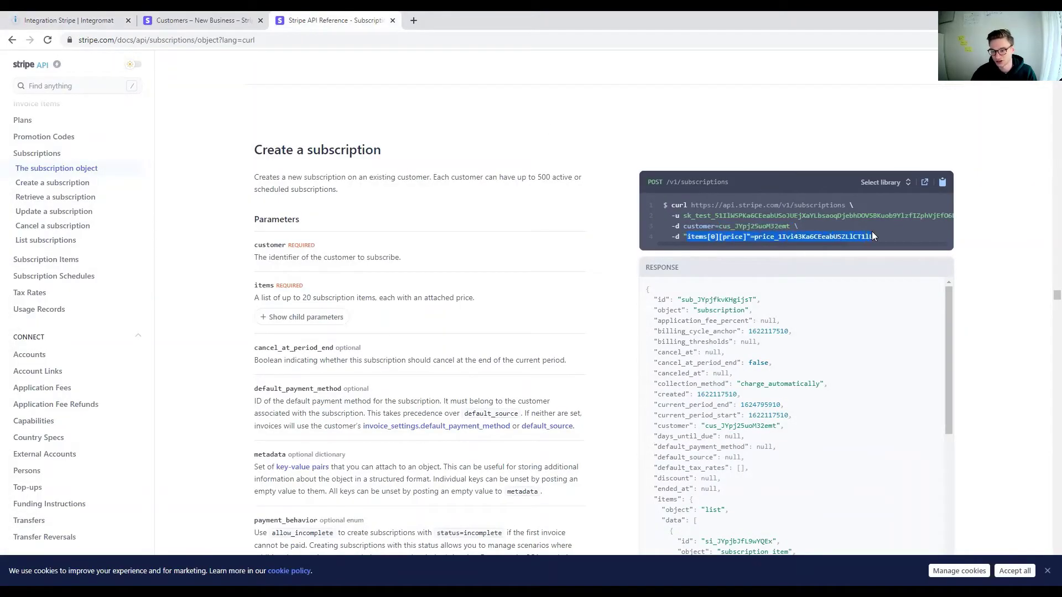
{"action": "left_click", "coordinate": [588, 304]}
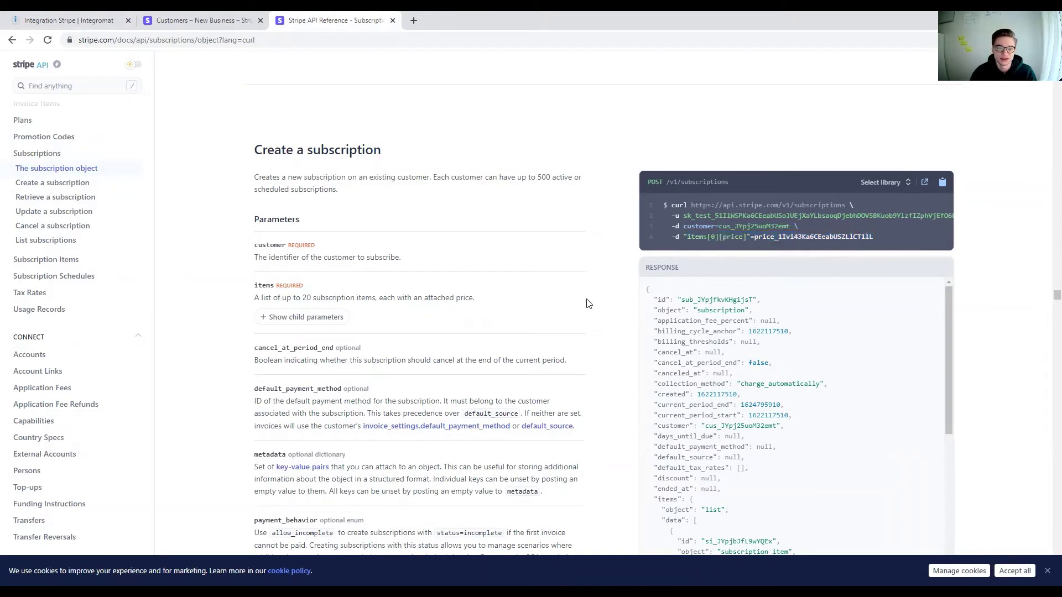
{"action": "left_click_drag", "start_coordinate": [756, 237], "coordinate": [690, 237]}
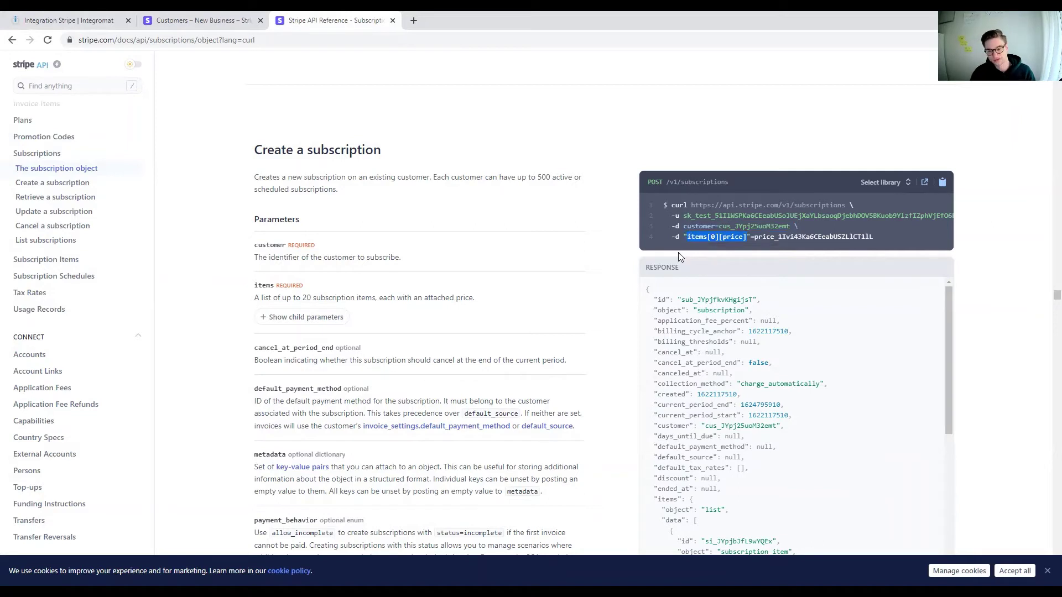
{"action": "left_click", "coordinate": [111, 20]}
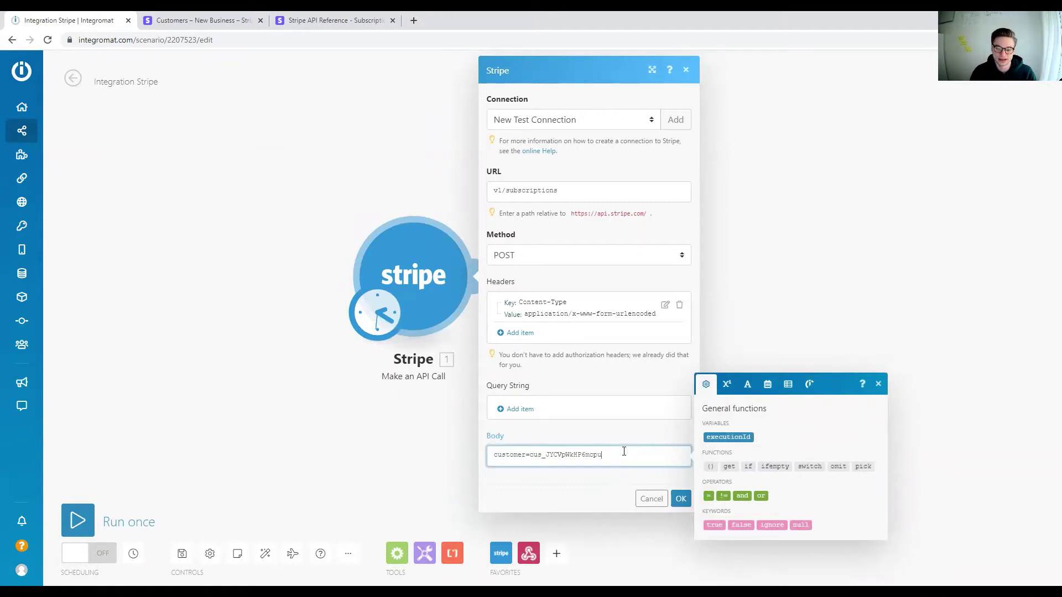
Append &items[0][price] to the Body after the customer ID, removing a stray ampersand.
{"action": "type", "text": "a"}
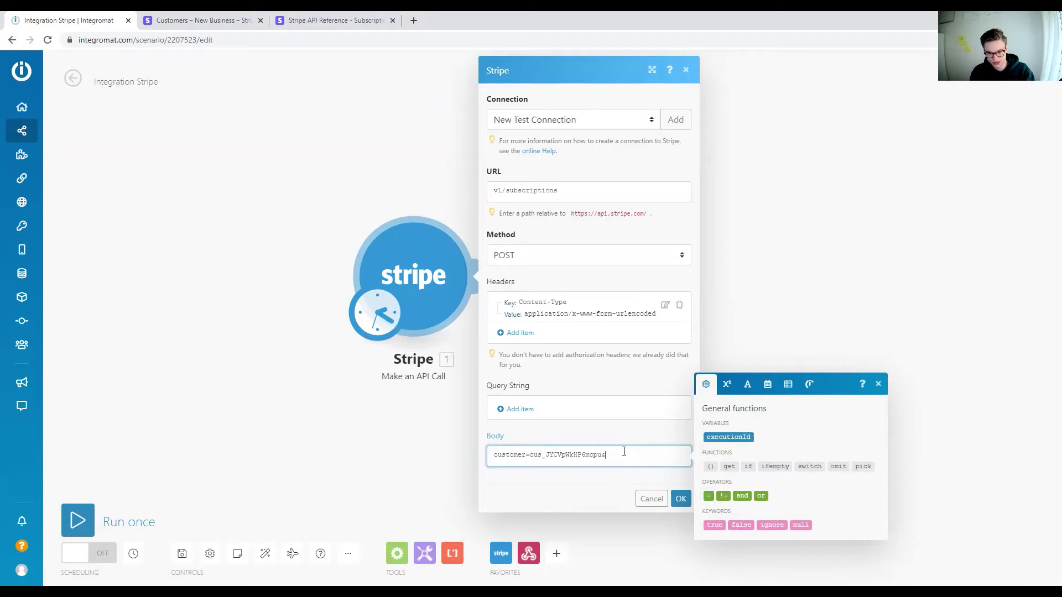
{"action": "key", "text": "ctrl+plus"}
{"action": "key", "text": "ctrl+plus"}
{"action": "key", "text": "ctrl+plus"}
{"action": "key", "text": "ctrl+plus"}
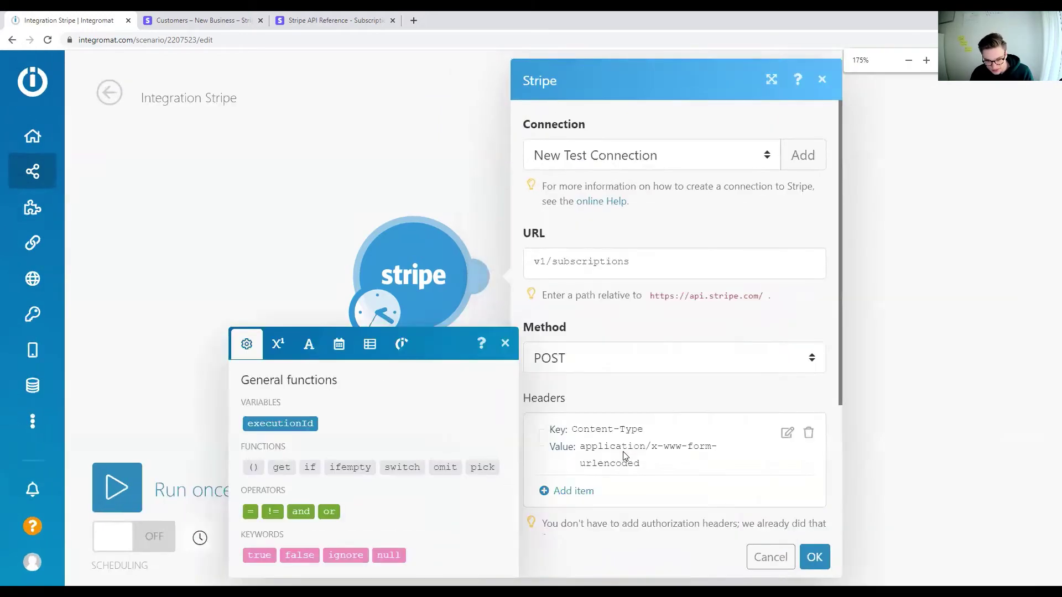
{"action": "scroll", "coordinate": [742, 443], "scroll_direction": "down", "scroll_amount": 5}
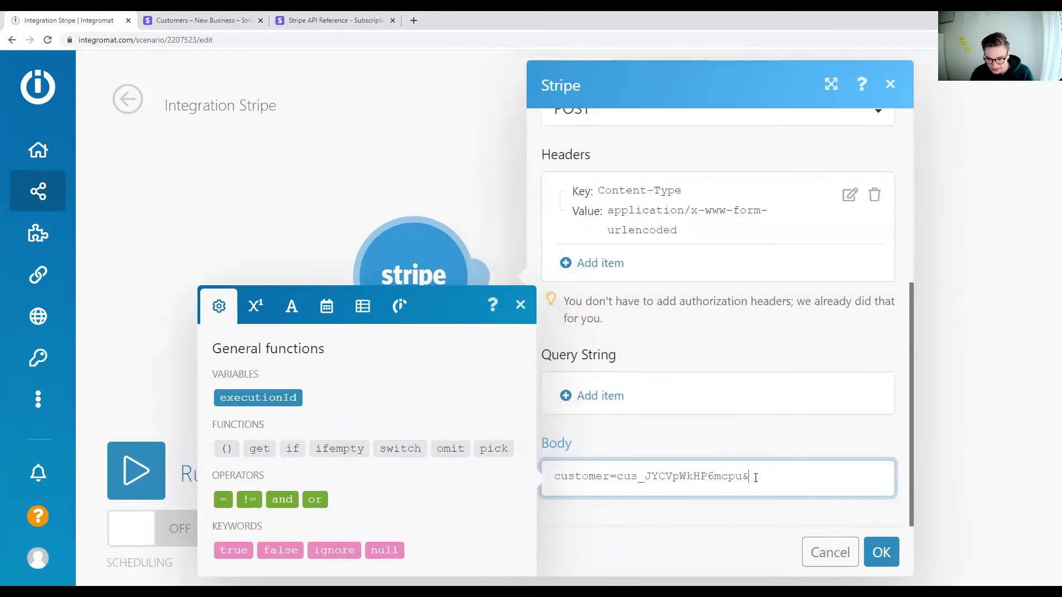
{"action": "double_click", "coordinate": [744, 476]}
{"action": "key", "text": "BackSpace"}
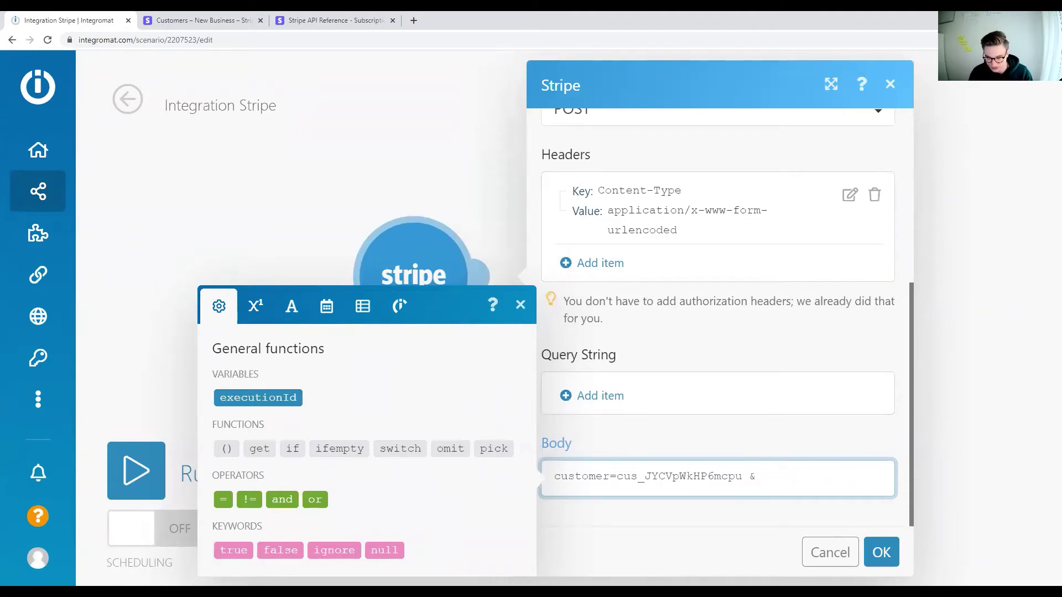
{"action": "key", "text": "ctrl+plus"}
{"action": "key", "text": "ctrl+plus"}
{"action": "scroll", "coordinate": [801, 455], "scroll_direction": "down", "scroll_amount": 3}
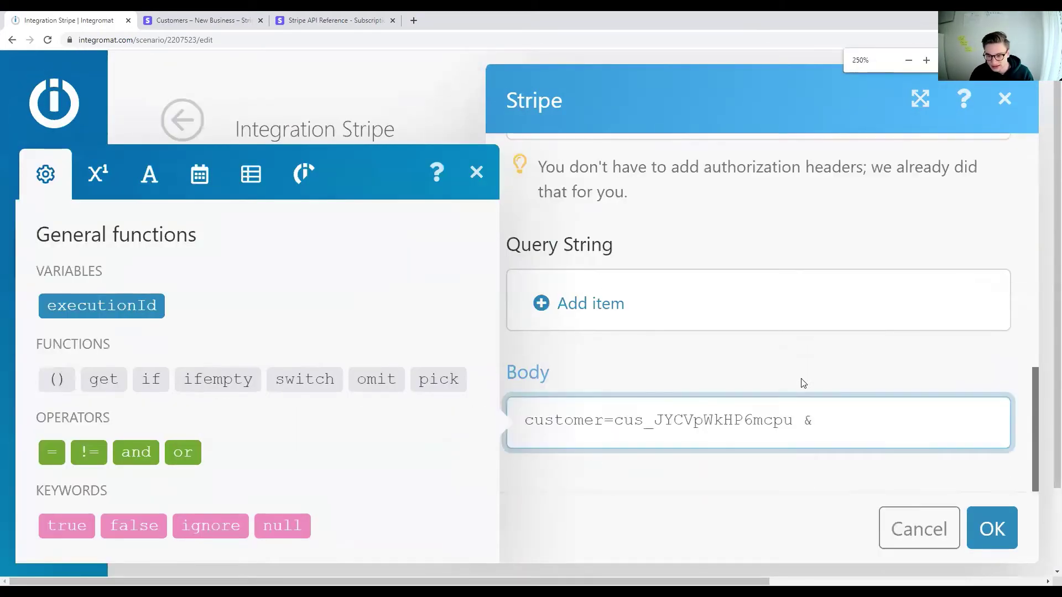
{"action": "double_click", "coordinate": [801, 425]}
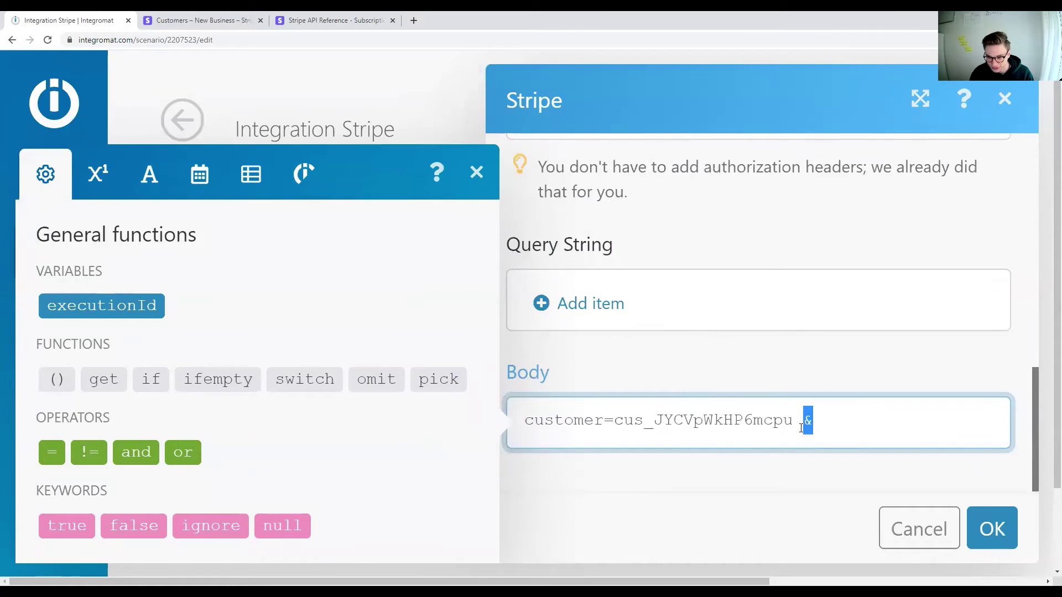
{"action": "left_click", "coordinate": [847, 424]}
{"action": "key", "text": "ctrl+minus"}
{"action": "key", "text": "ctrl+minus"}
{"action": "key", "text": "ctrl+minus"}
{"action": "key", "text": "ctrl+minus"}
{"action": "key", "text": "ctrl+minus"}
{"action": "key", "text": "ctrl+minus"}
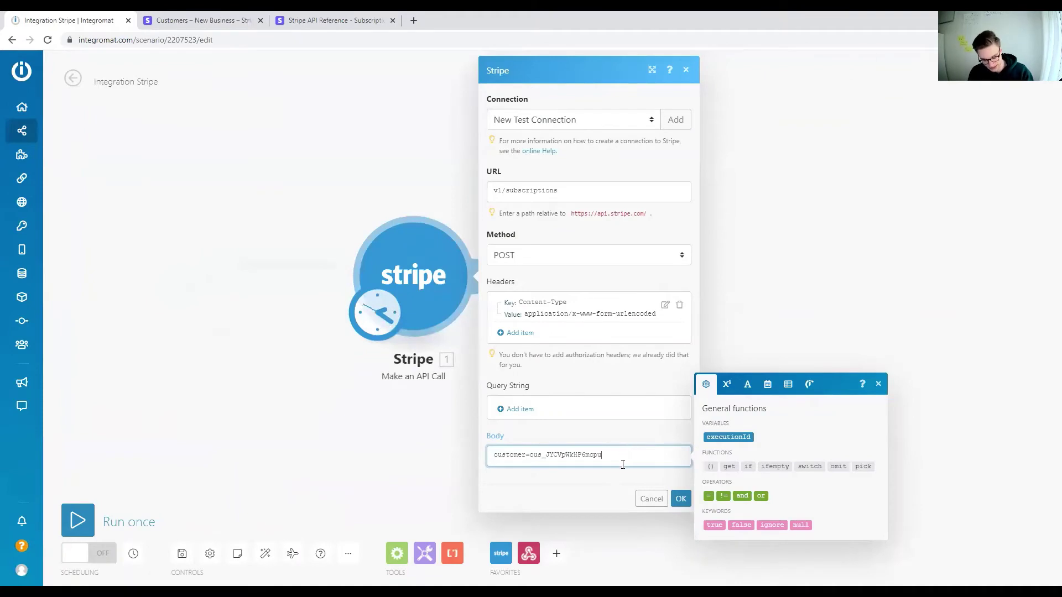
{"action": "type", "text": "&items[0][price]="}
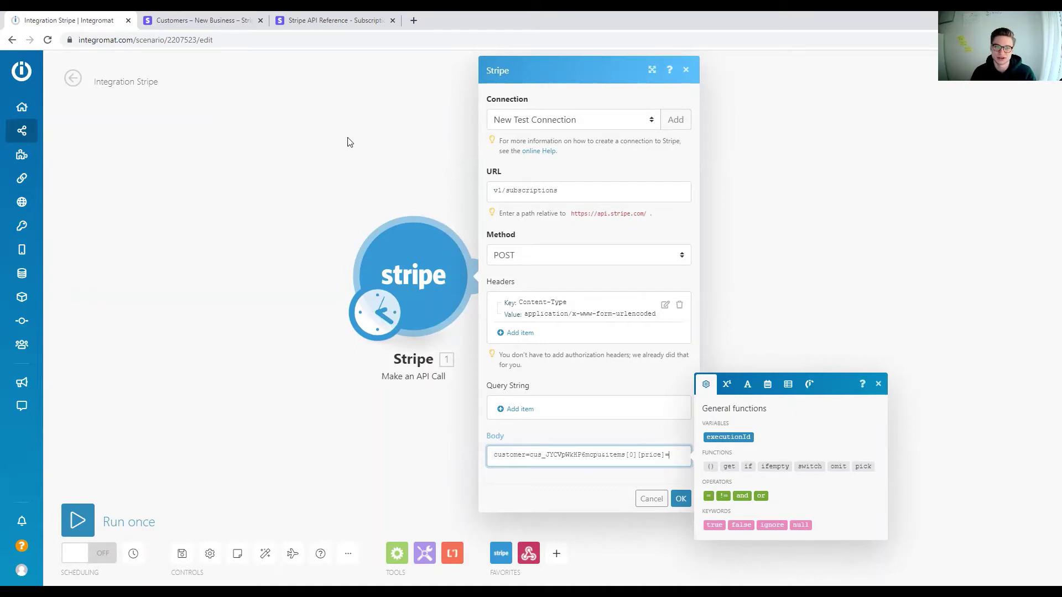
Copy the API ID of the Table product's $15.00 USD / month price in Stripe Dashboard.
{"action": "left_click", "coordinate": [206, 20]}
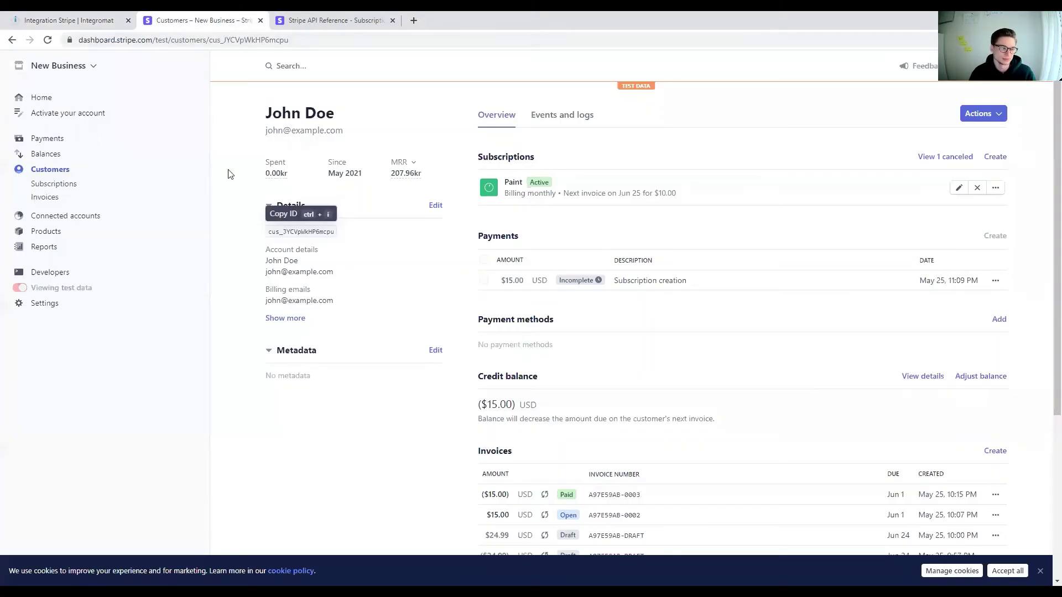
{"action": "left_click", "coordinate": [20, 231]}
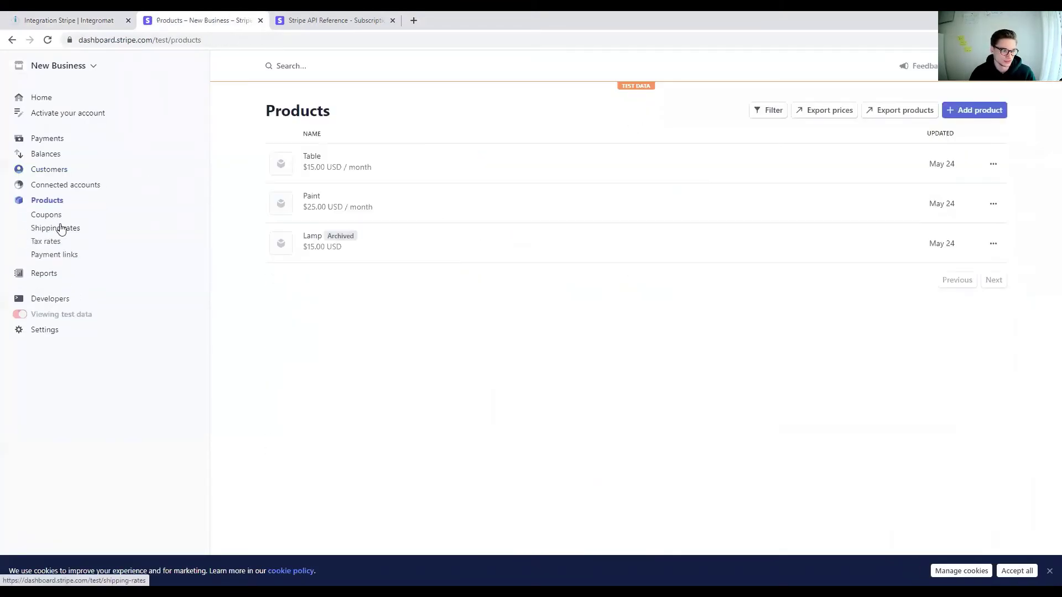
{"action": "left_click", "coordinate": [375, 173]}
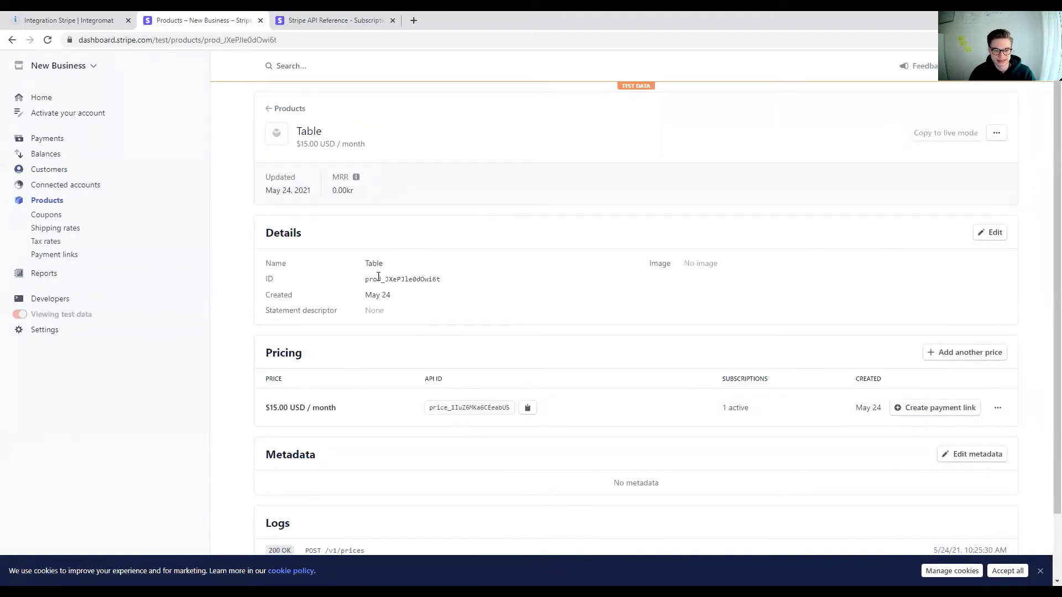
{"action": "left_click", "coordinate": [527, 409]}
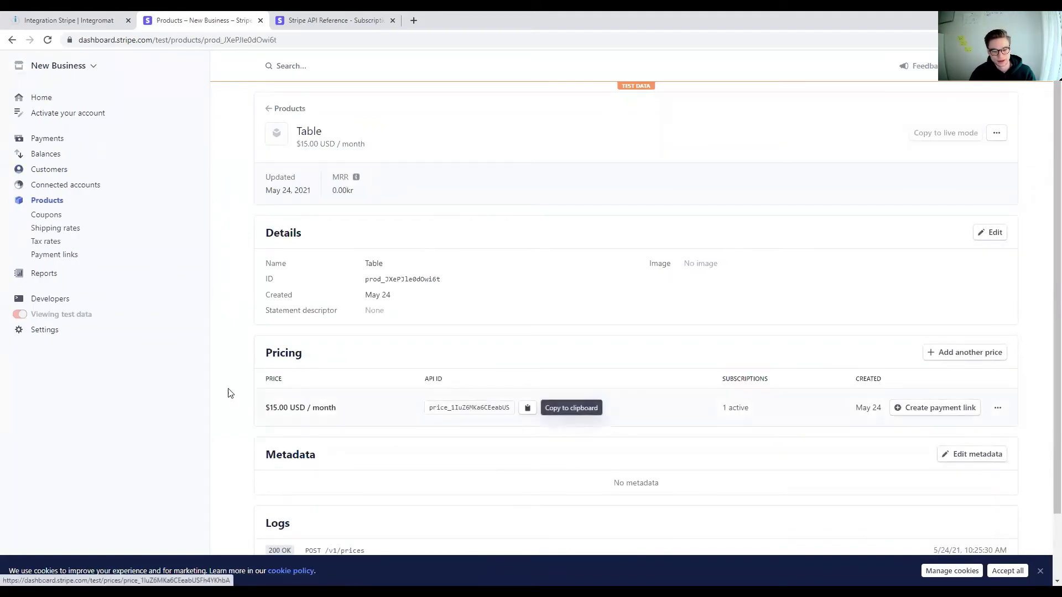
{"action": "left_click_drag", "start_coordinate": [442, 379], "coordinate": [401, 379]}
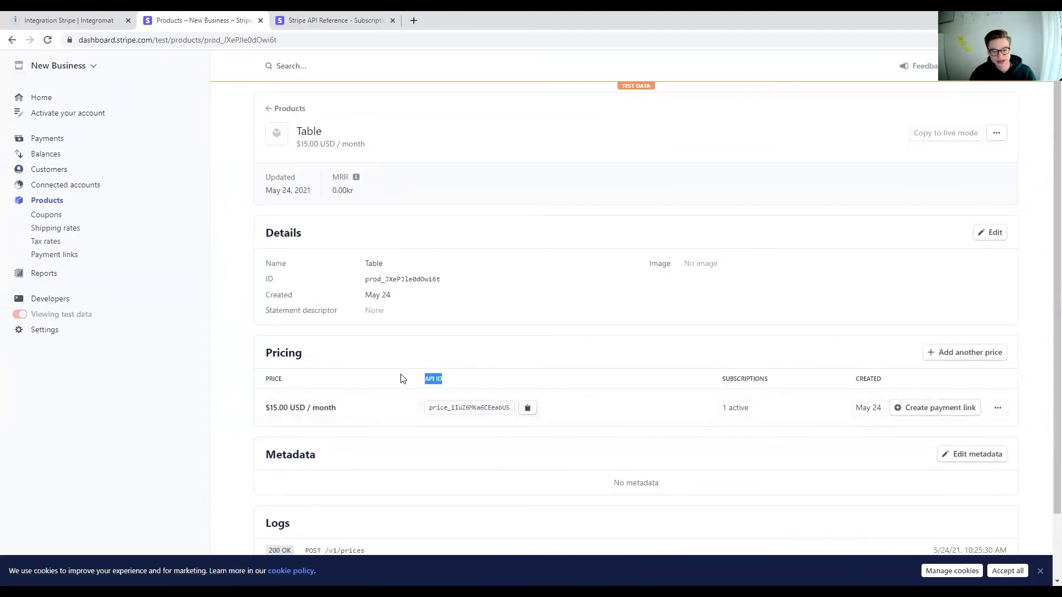
{"action": "left_click", "coordinate": [453, 380]}
{"action": "left_click", "coordinate": [526, 407]}
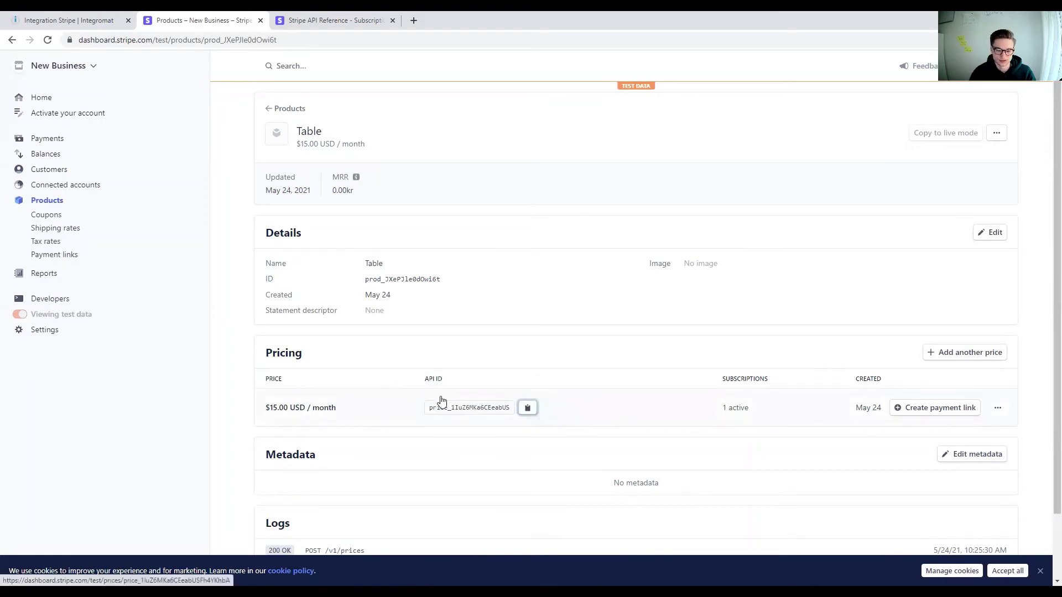
{"action": "left_click_drag", "start_coordinate": [453, 382], "coordinate": [419, 380]}
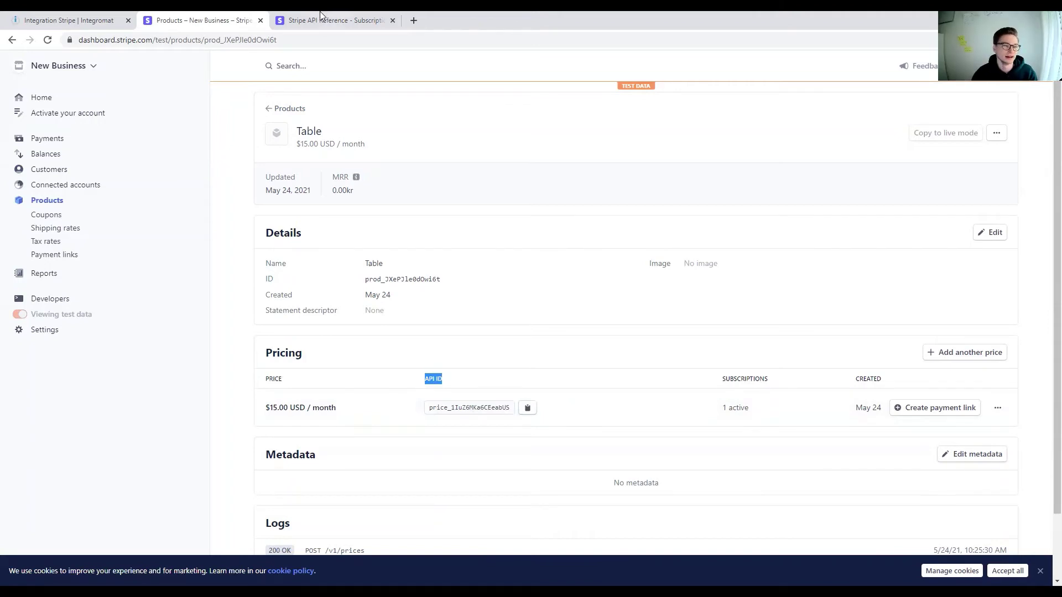
{"action": "key", "text": "ctrl+1"}
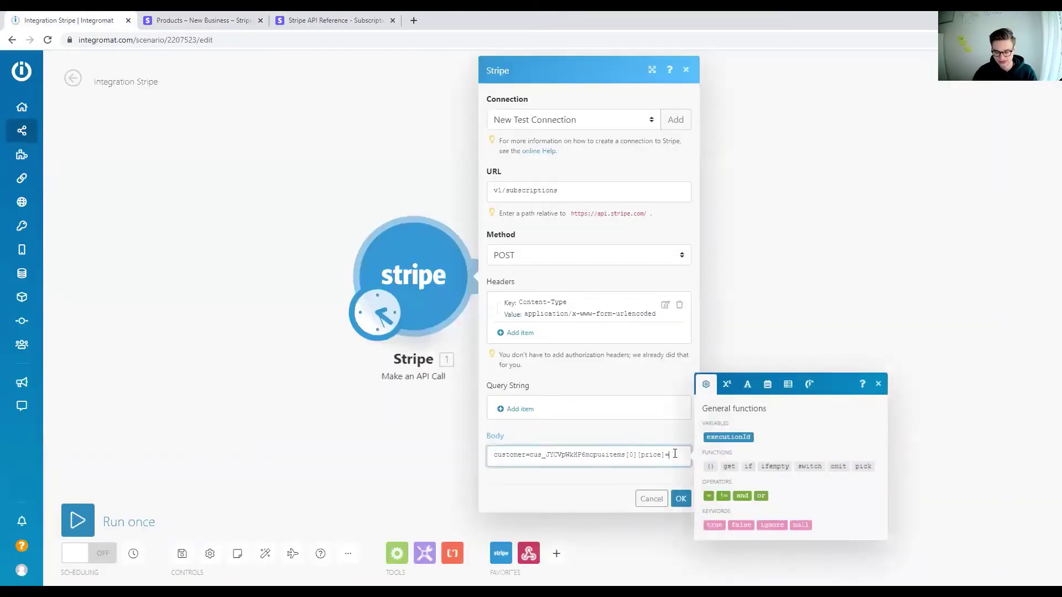
Paste the Table price ID into the Body, review the v1/subscriptions URL and parameters, and save.
{"action": "key", "text": "ctrl+v"}
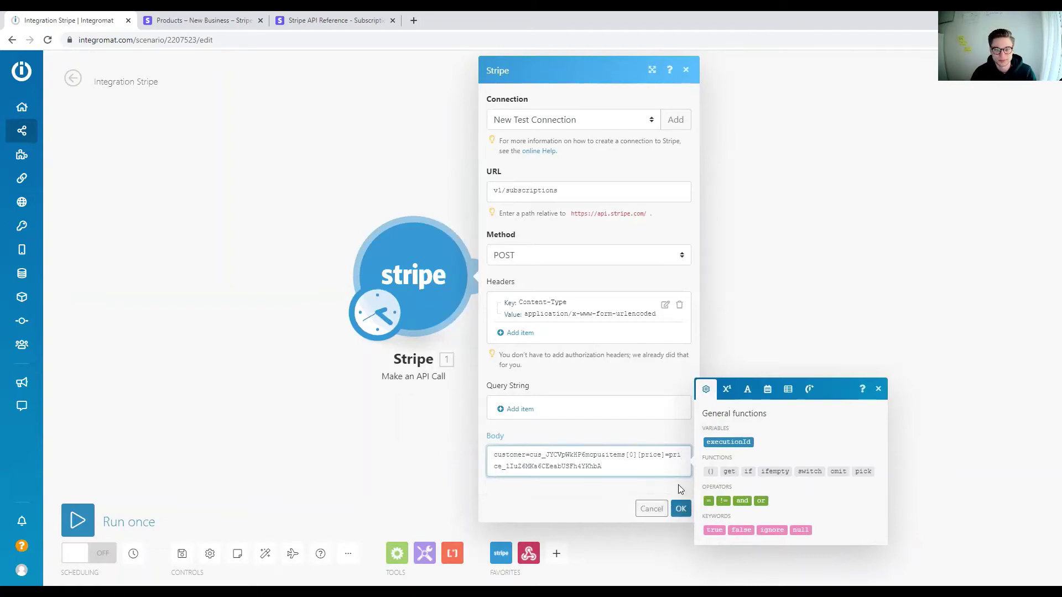
{"action": "left_click_drag", "start_coordinate": [582, 192], "coordinate": [501, 191]}
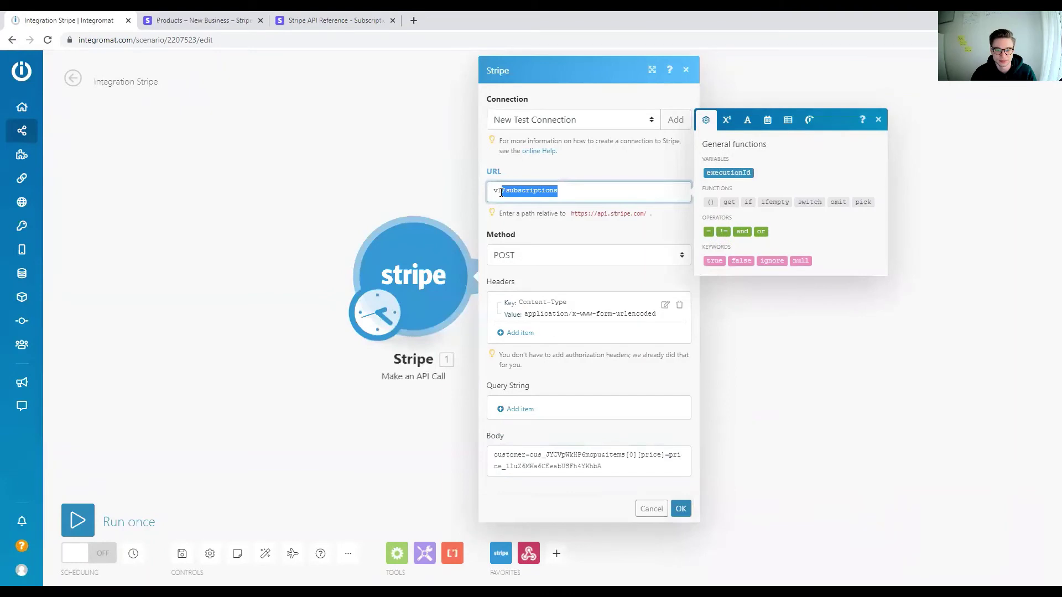
{"action": "left_click", "coordinate": [571, 192]}
{"action": "left_click_drag", "start_coordinate": [571, 192], "coordinate": [494, 188]}
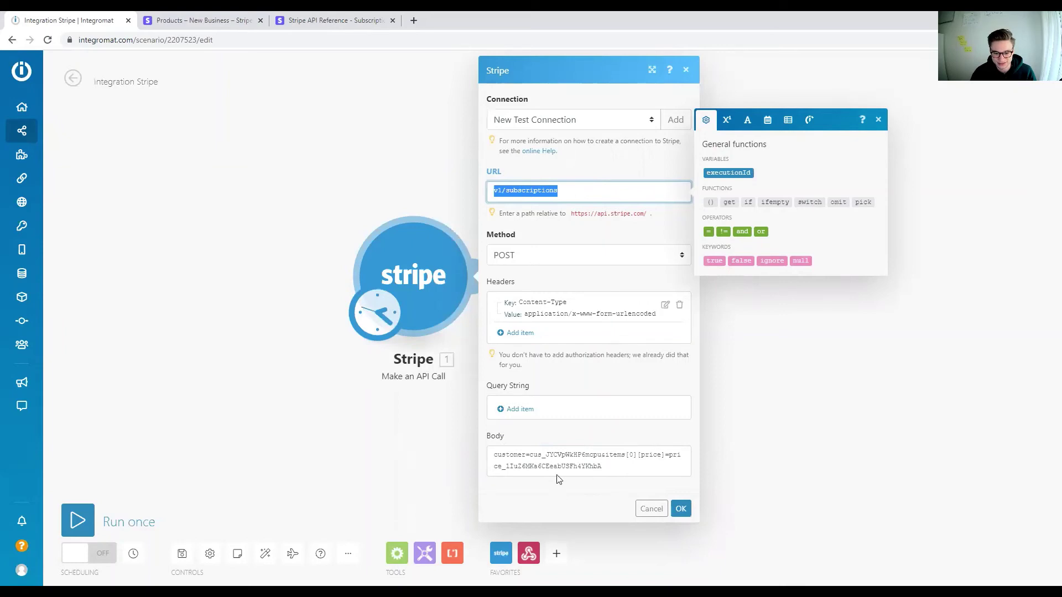
{"action": "left_click_drag", "start_coordinate": [604, 454], "coordinate": [489, 456]}
{"action": "left_click_drag", "start_coordinate": [612, 464], "coordinate": [604, 452]}
{"action": "left_click", "coordinate": [680, 509]}
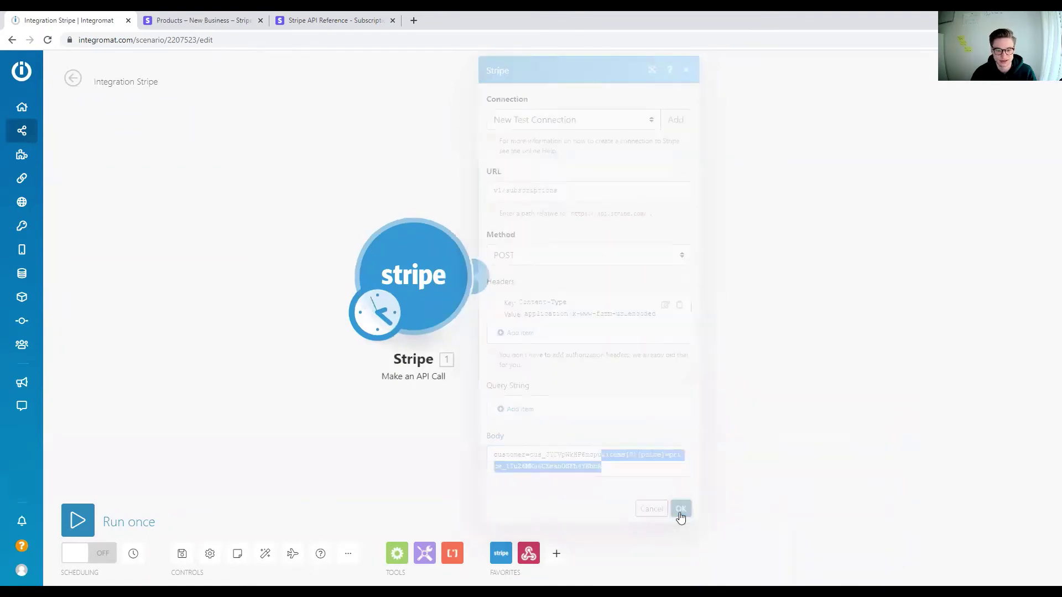
Run the scenario once and review the status-200 output: sent Query String and returned active subscription Body.
{"action": "left_click", "coordinate": [104, 532]}
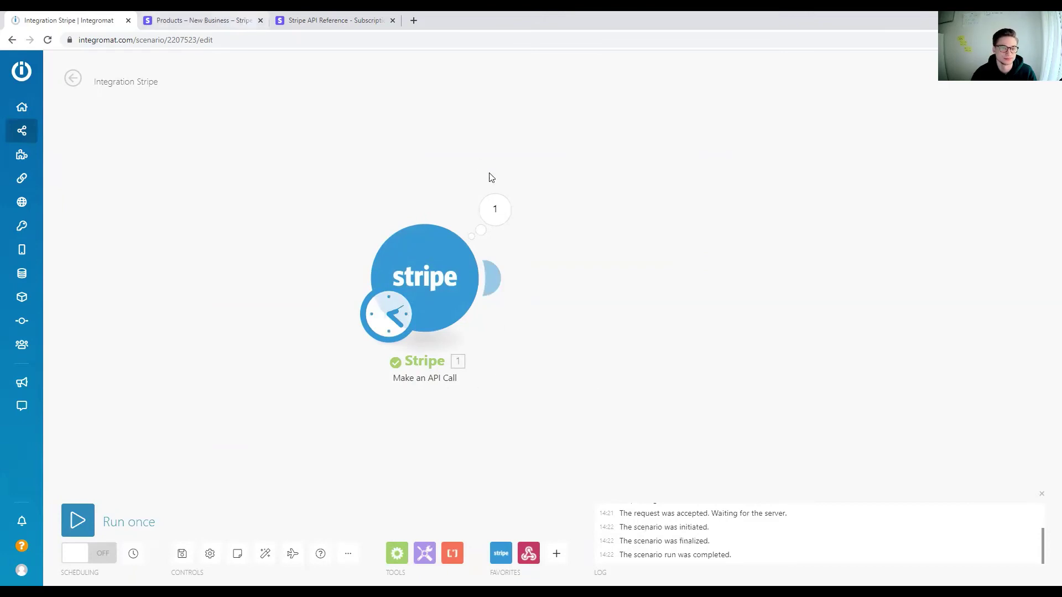
{"action": "left_click", "coordinate": [495, 209]}
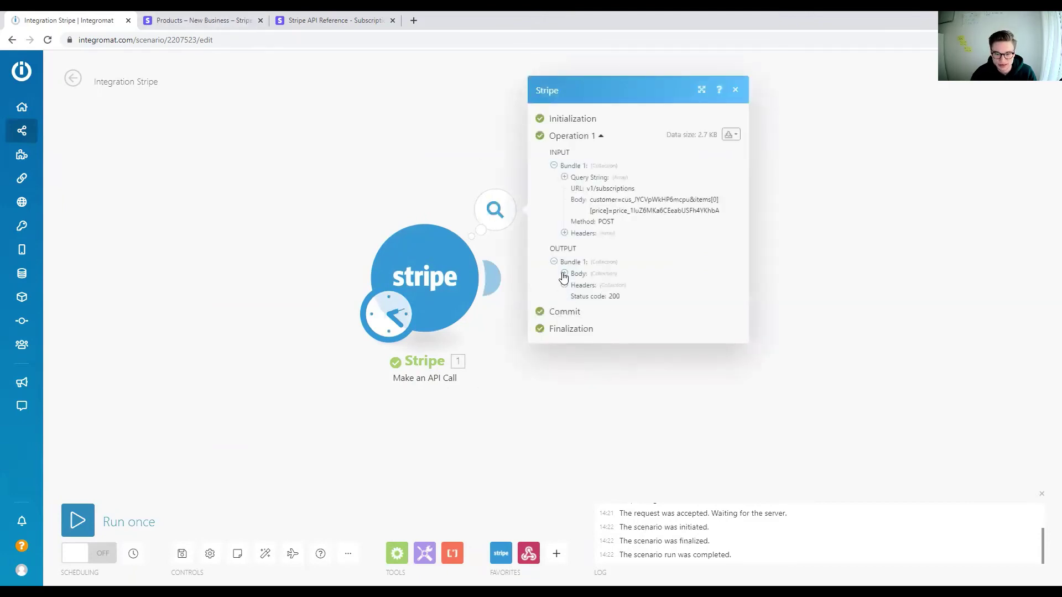
{"action": "left_click", "coordinate": [564, 178]}
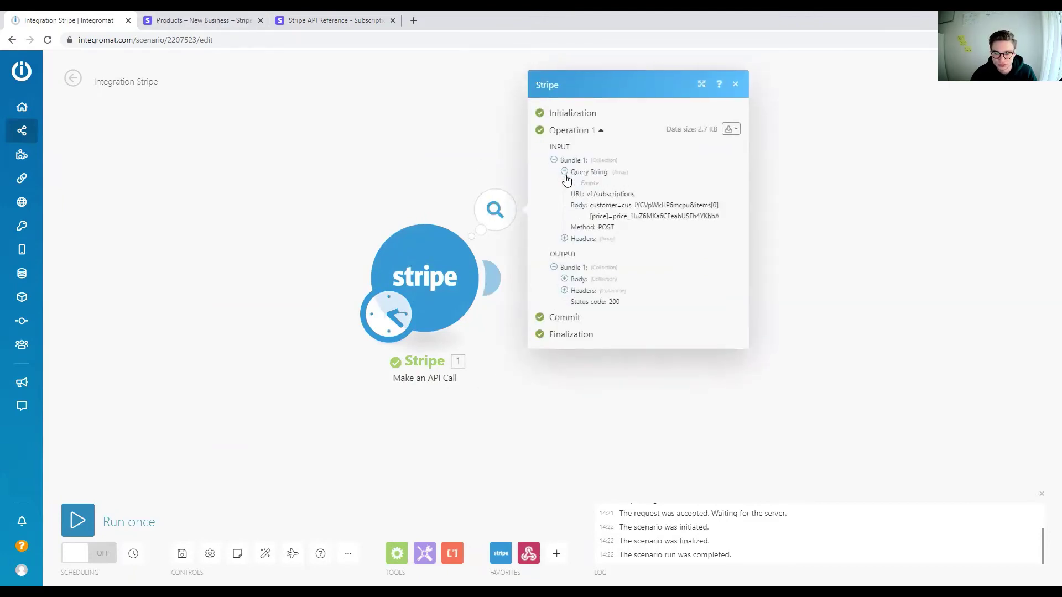
{"action": "left_click_drag", "start_coordinate": [592, 205], "coordinate": [726, 221]}
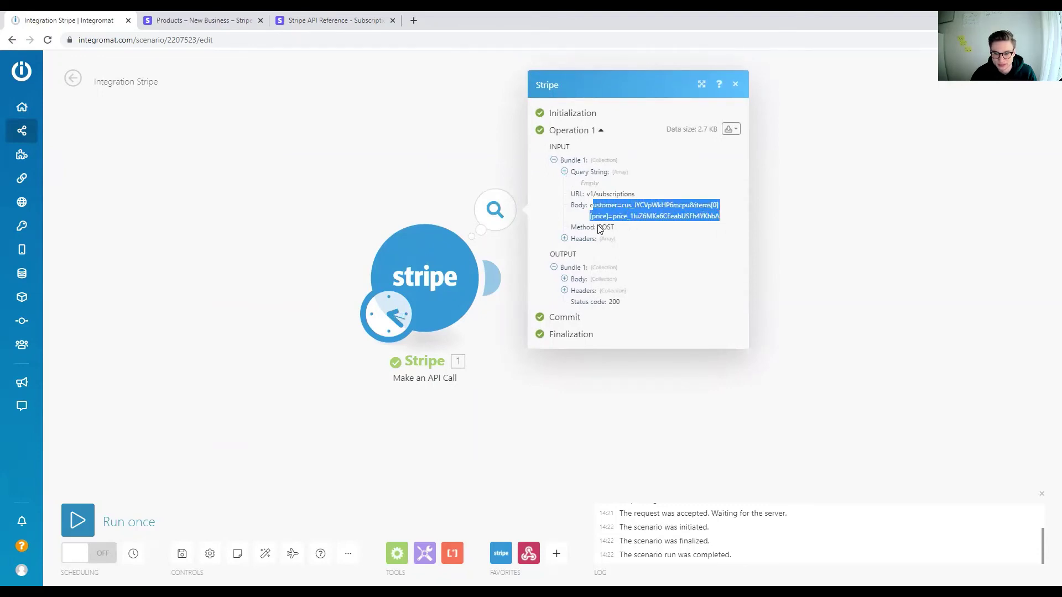
{"action": "left_click", "coordinate": [564, 278]}
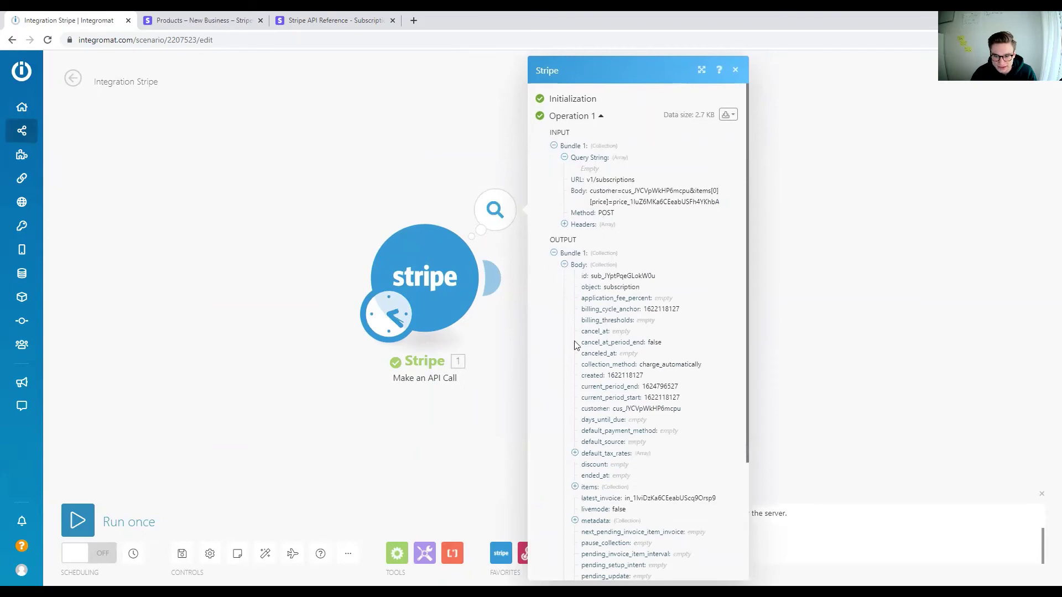
{"action": "scroll", "coordinate": [575, 344], "scroll_direction": "down", "scroll_amount": 1}
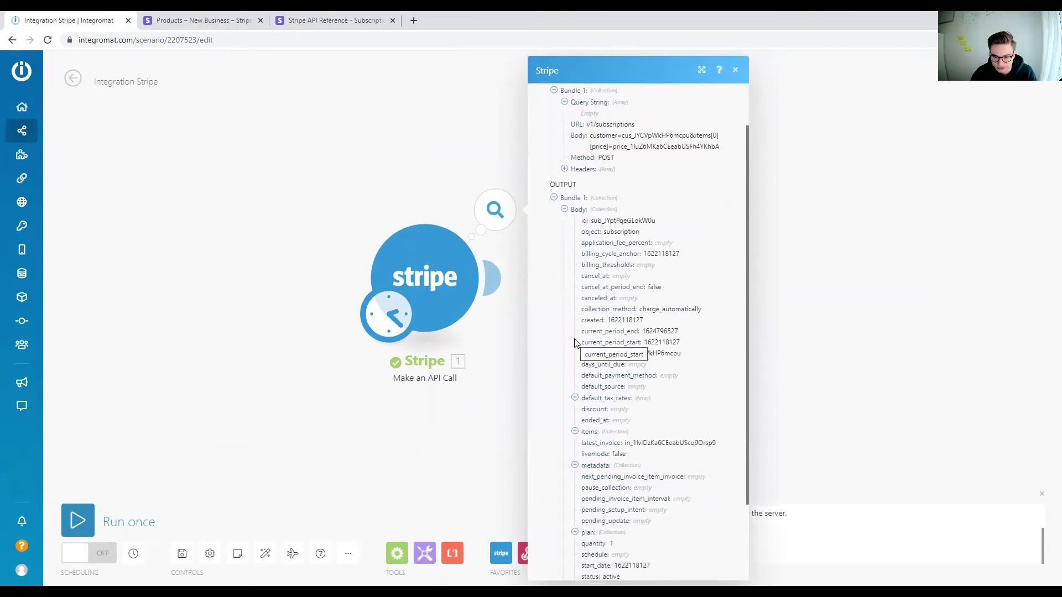
{"action": "scroll", "coordinate": [575, 344], "scroll_direction": "down", "scroll_amount": 1}
In Stripe Customers, open the customer's new active Table subscription ($15.00 monthly) to confirm it.
{"action": "left_click", "coordinate": [222, 18]}
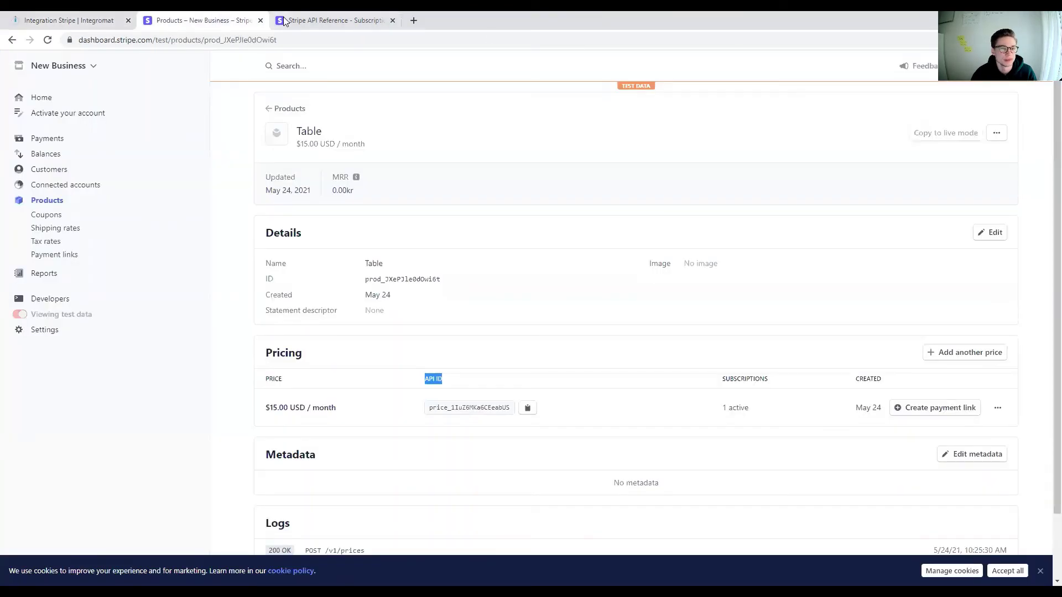
{"action": "left_click", "coordinate": [42, 173]}
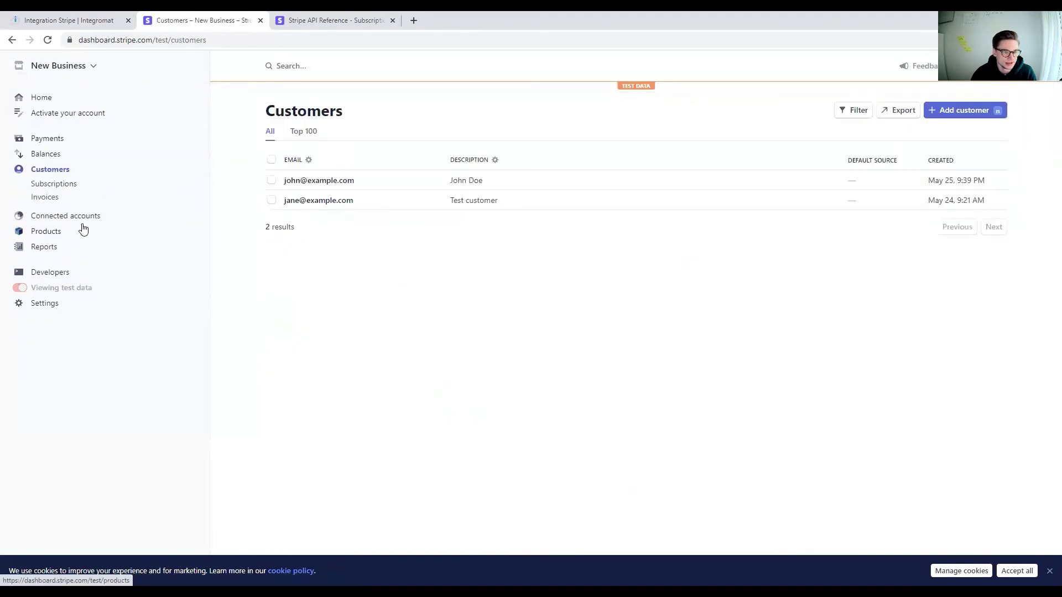
{"action": "left_click", "coordinate": [526, 181]}
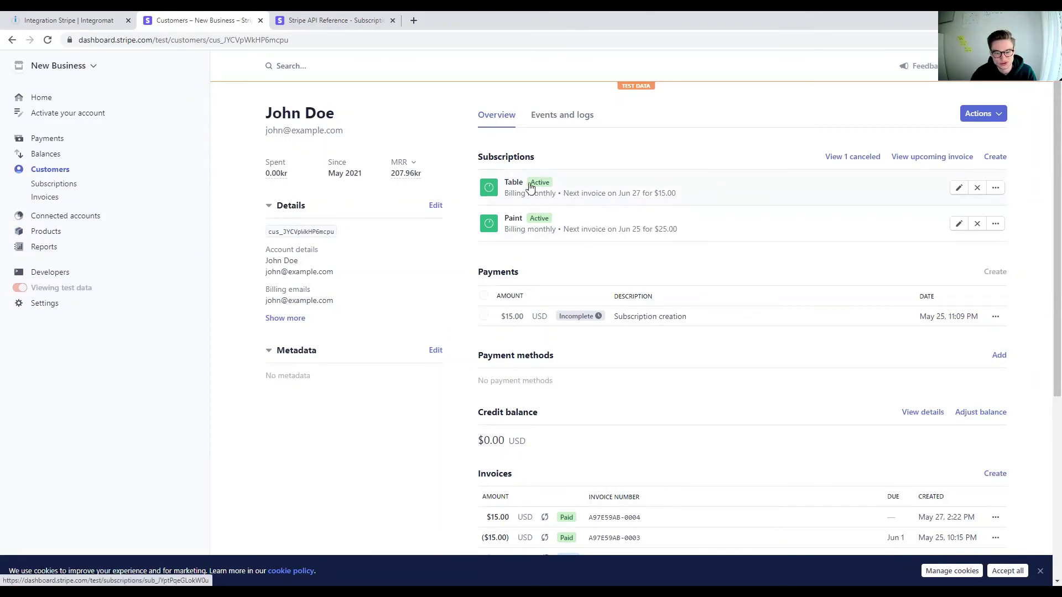
{"action": "left_click", "coordinate": [668, 198]}
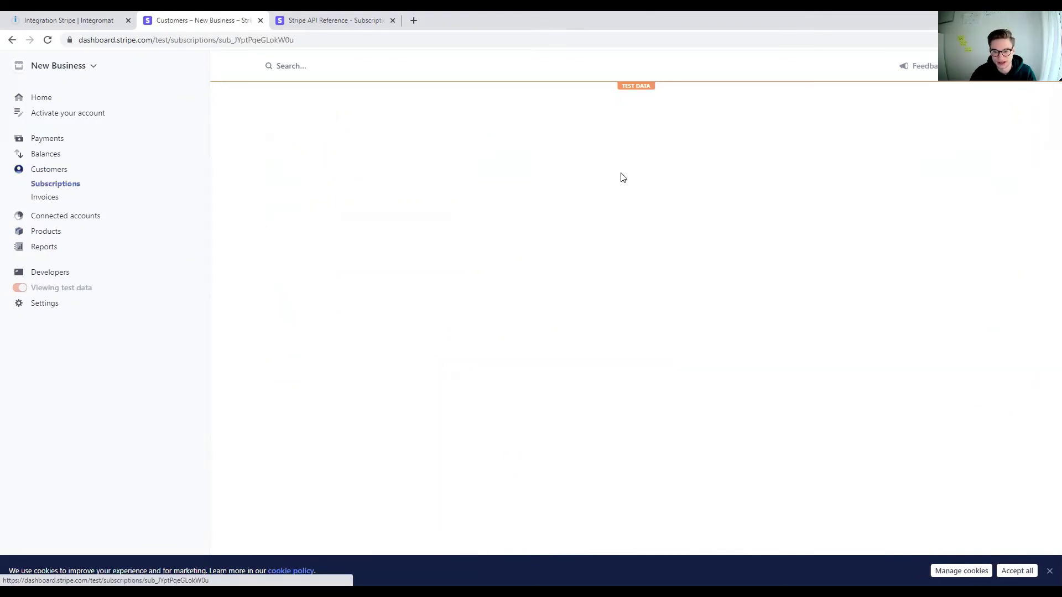
{"action": "mouse_move", "coordinate": [387, 262]}
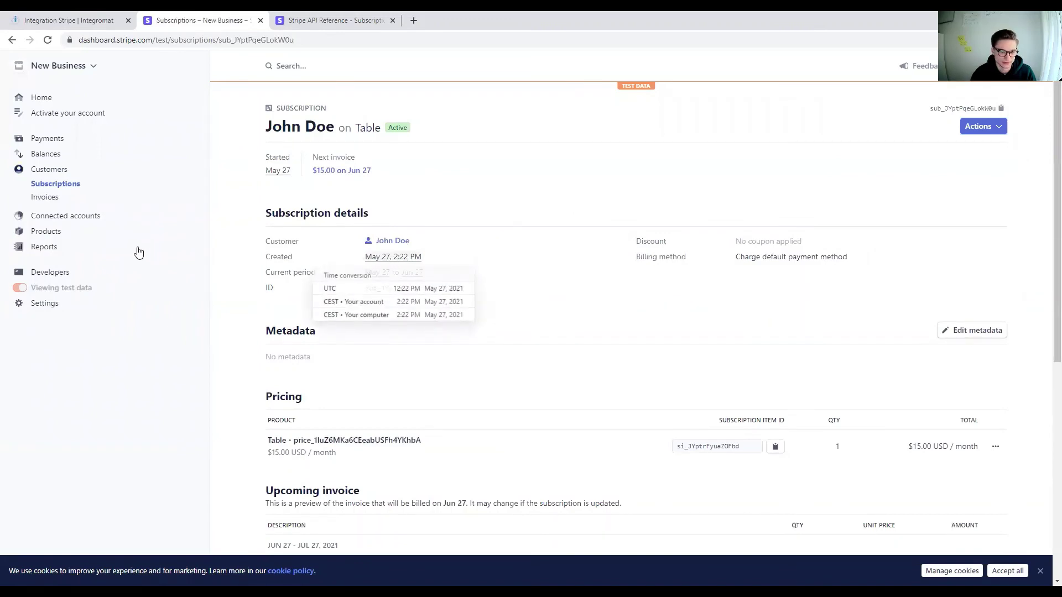
Back in Integromat, close the run results and reopen the Stripe Make an API Call module settings.
{"action": "left_click", "coordinate": [98, 17]}
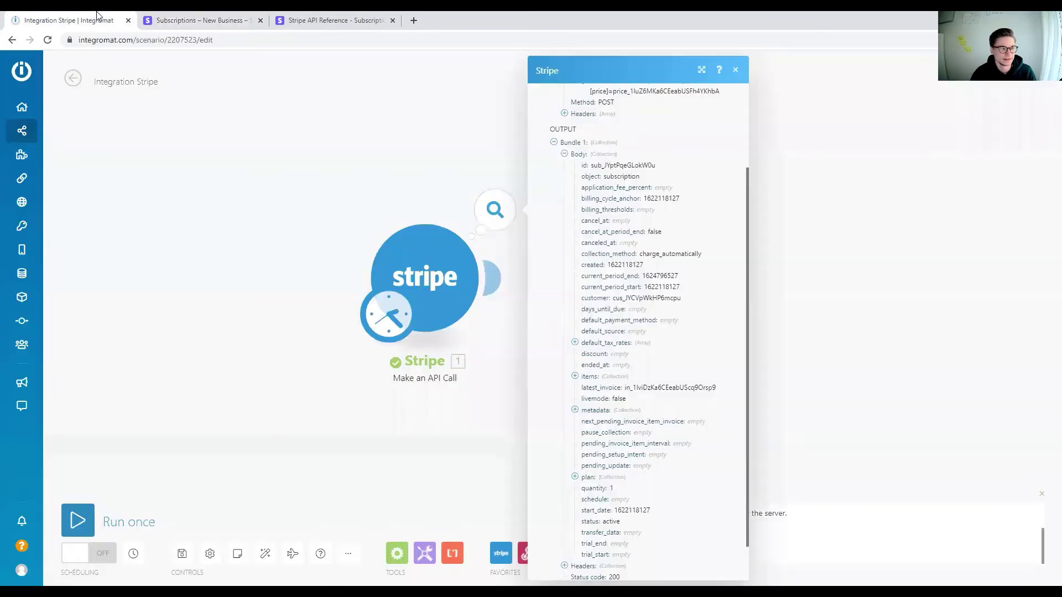
{"action": "left_click", "coordinate": [332, 288]}
{"action": "left_click", "coordinate": [424, 277]}
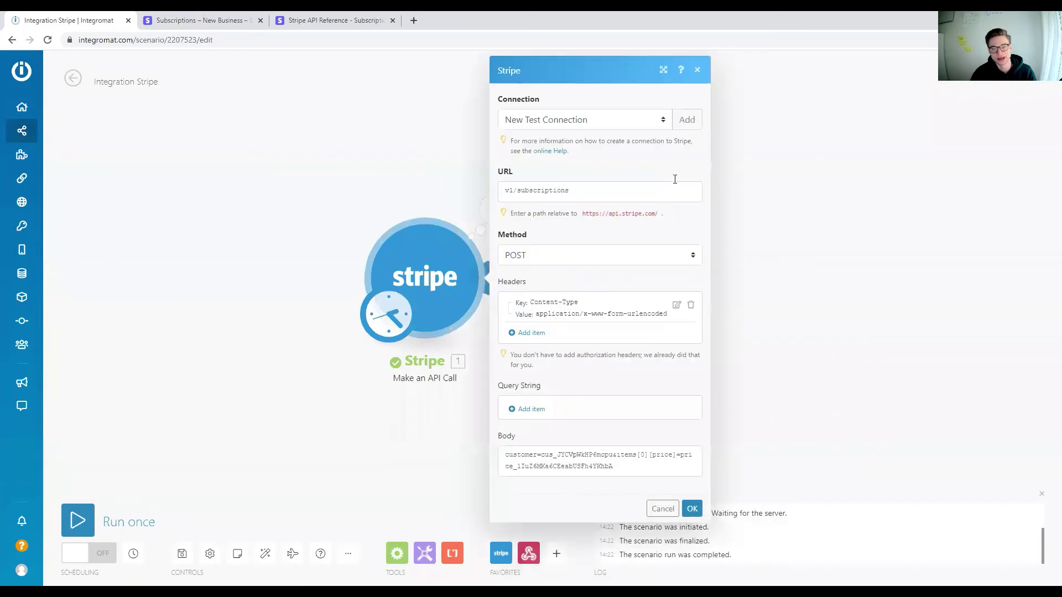